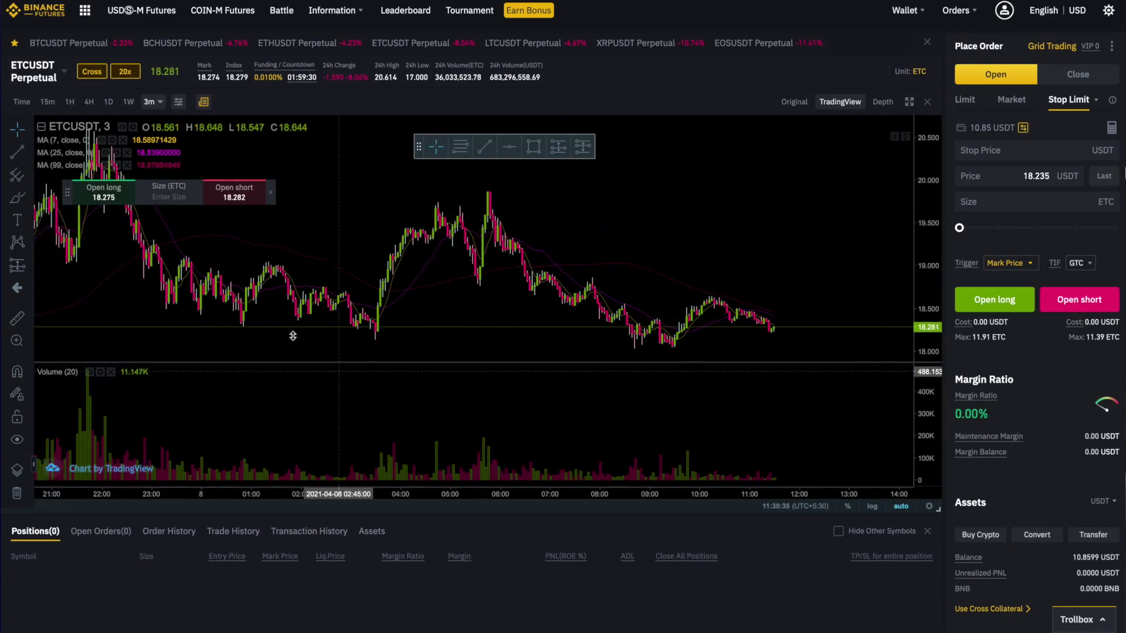
Step: Reset the futures trading screen to its default layout
click(1107, 10)
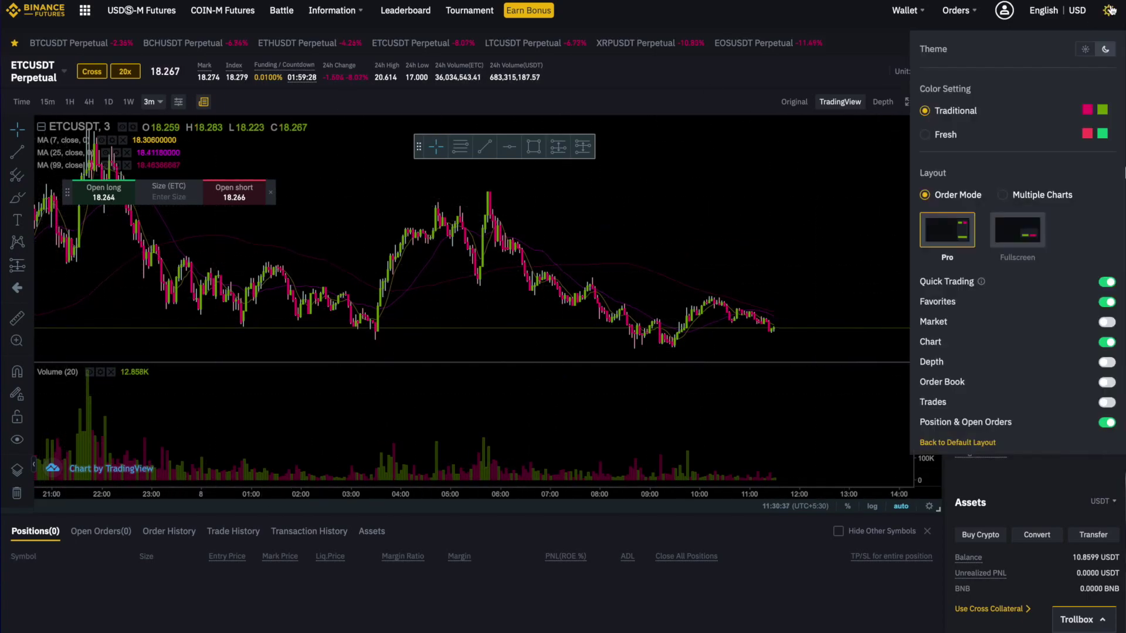
click(988, 442)
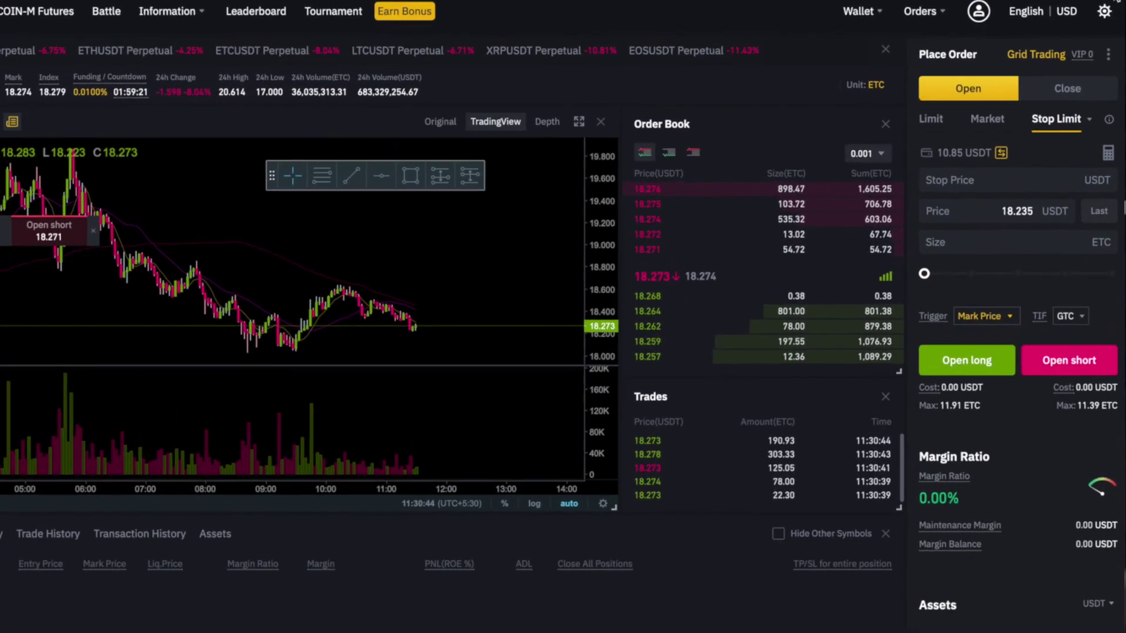
click(1104, 11)
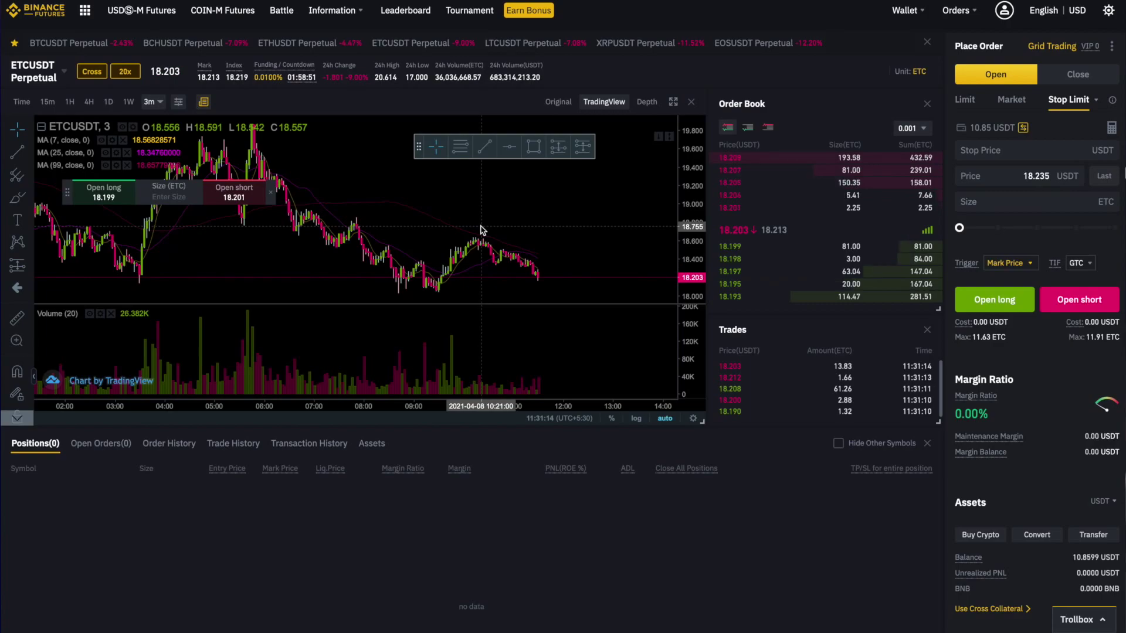
Step: Switch the layout from Order Mode to Multiple Charts with the 6 Charts arrangement
click(1108, 10)
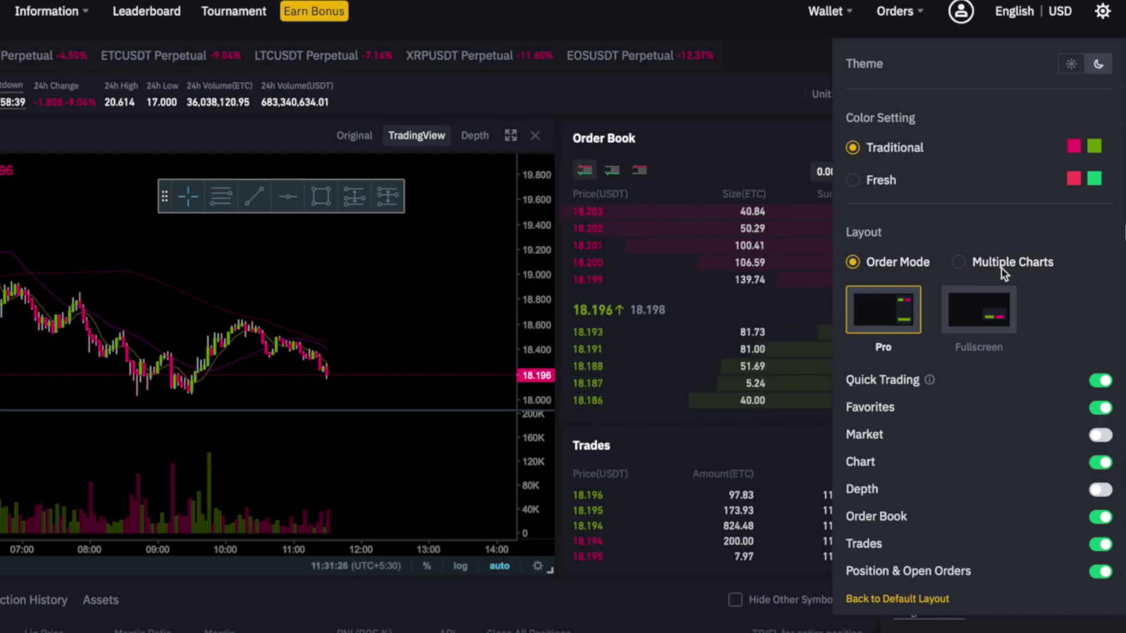
click(961, 263)
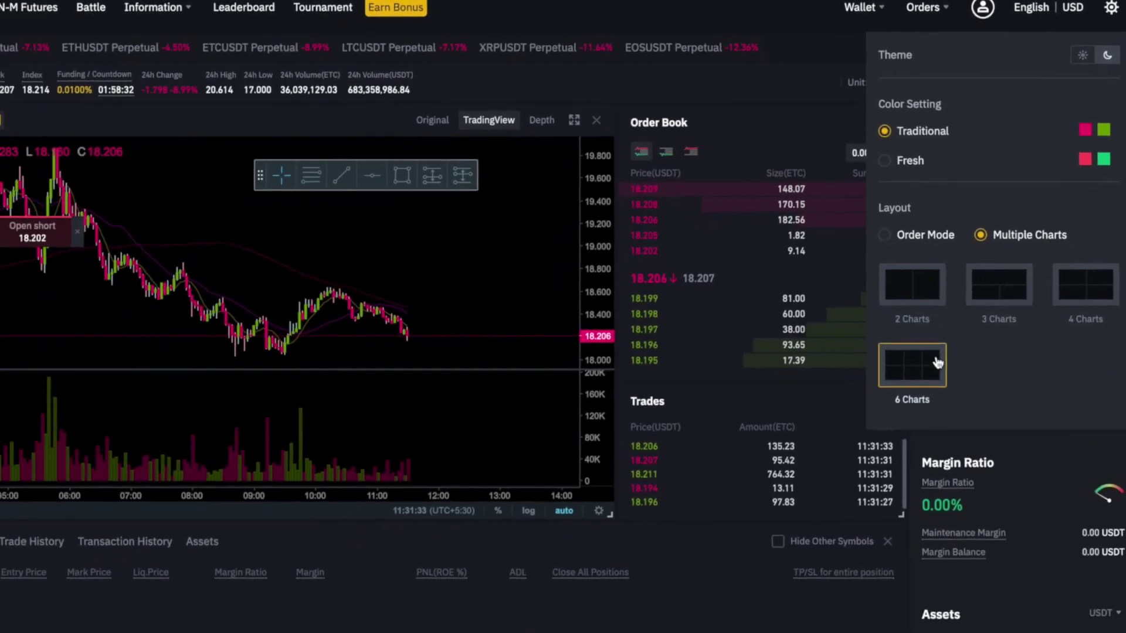
click(883, 405)
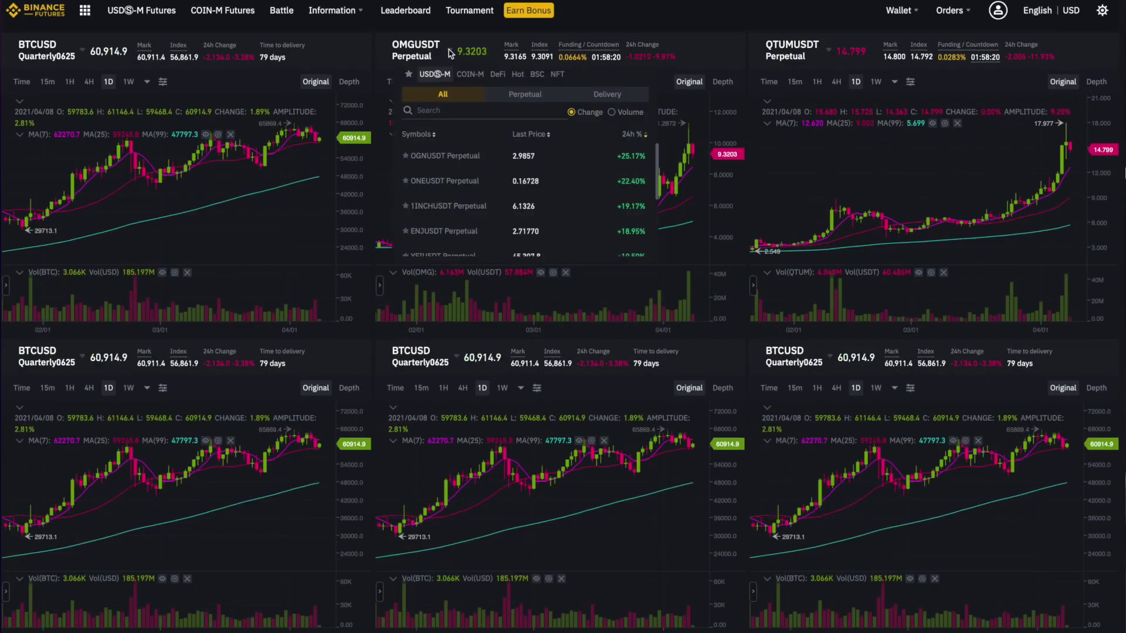
Step: Browse the USDⓈ-M contracts for the OMGUSDT chart and pick a different perpetual contract
mouse_move(448, 56)
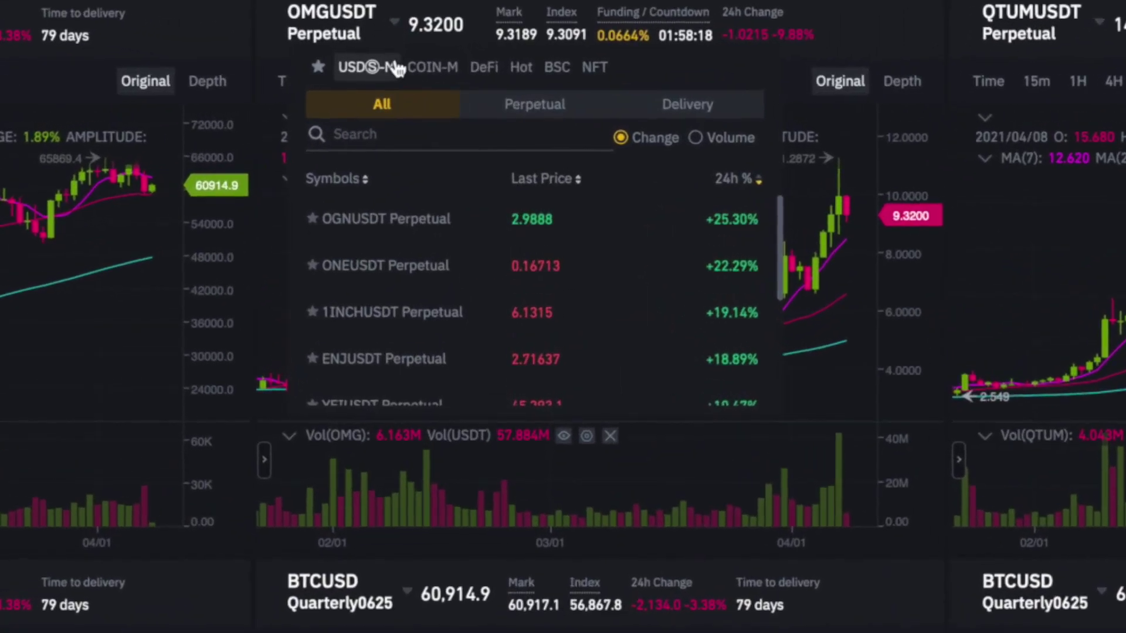
scroll(436, 221, down, 3)
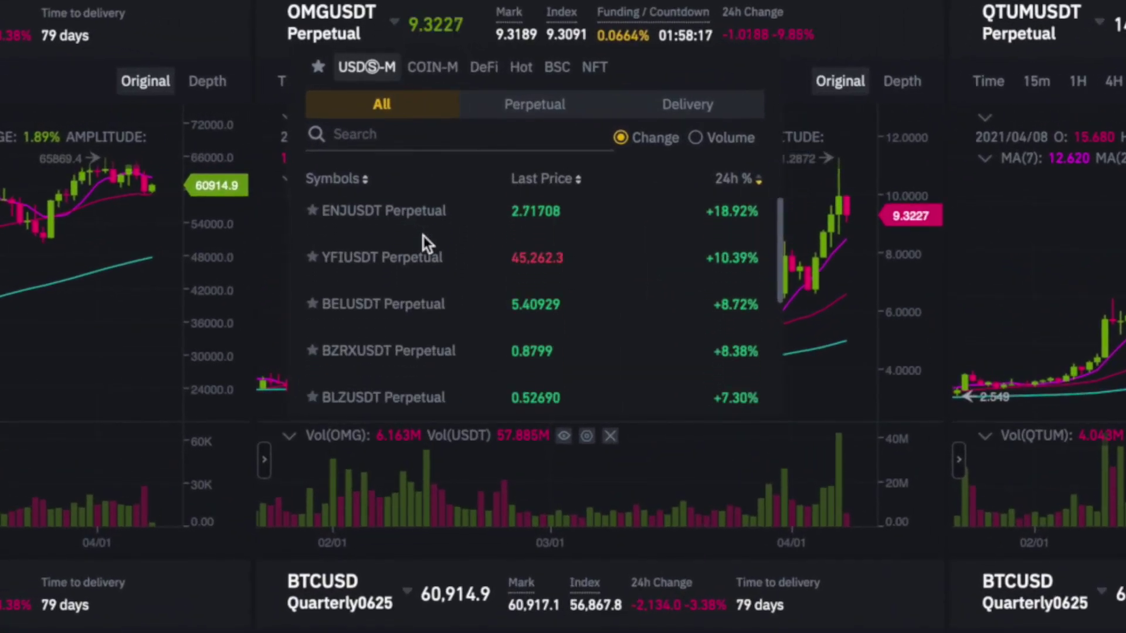
scroll(423, 241, down, 4)
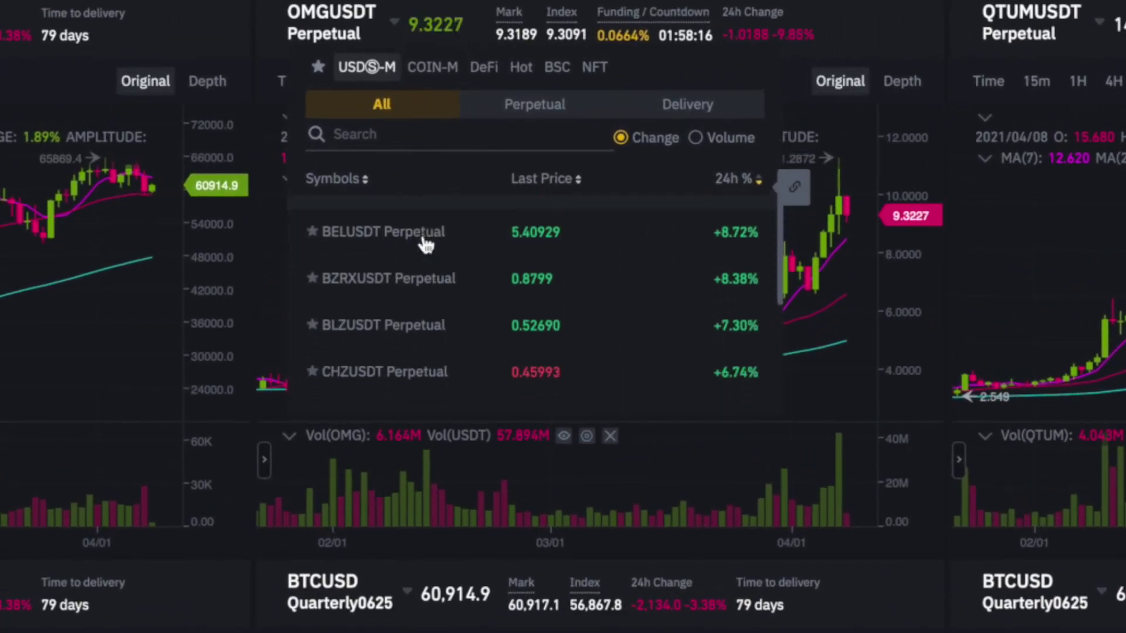
click(430, 252)
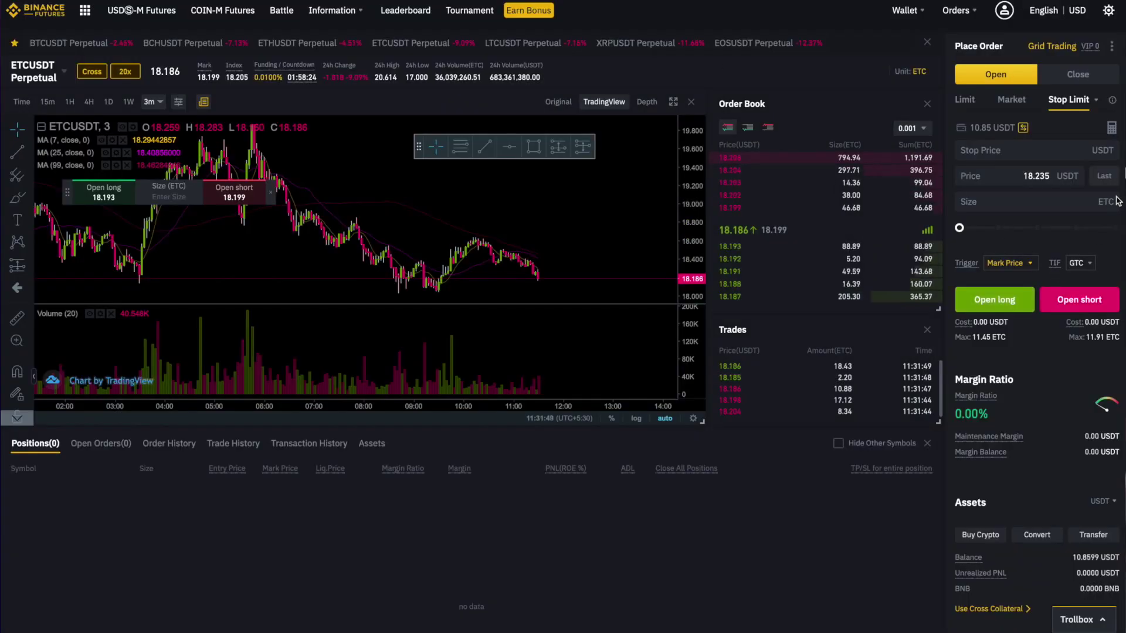
Step: Return the trading screen layout to Order Mode
mouse_move(1113, 14)
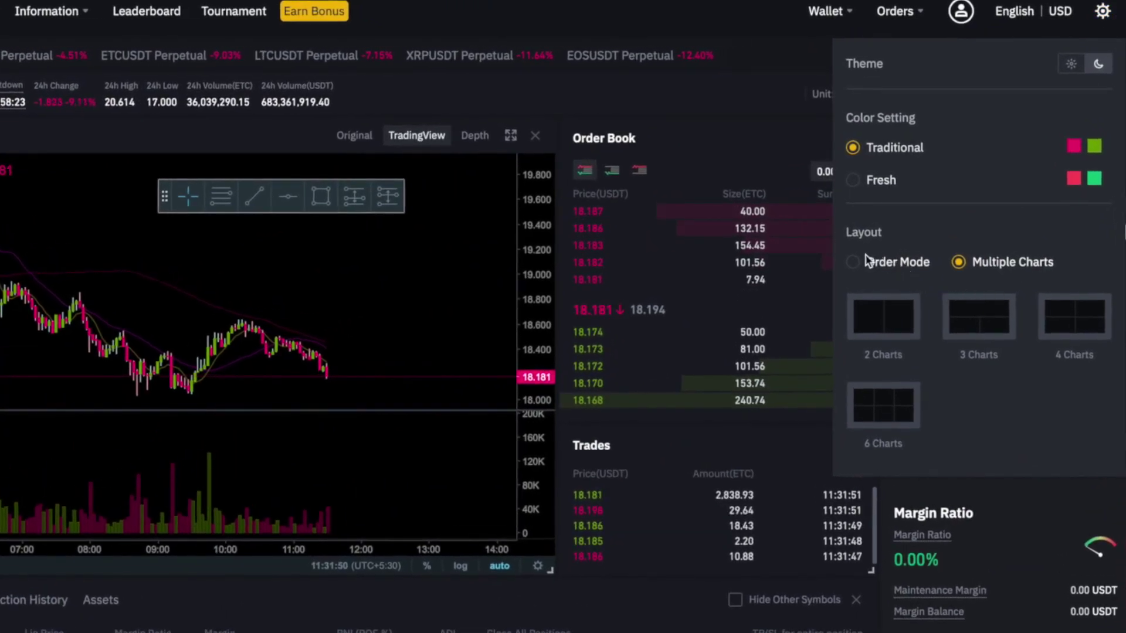
click(900, 218)
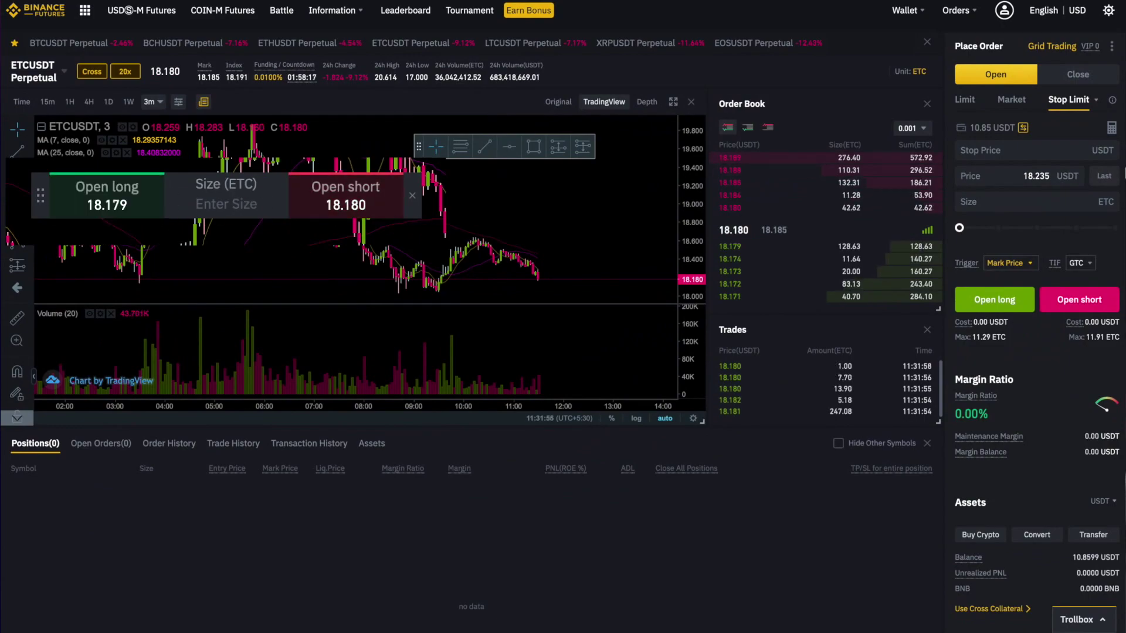
click(1108, 10)
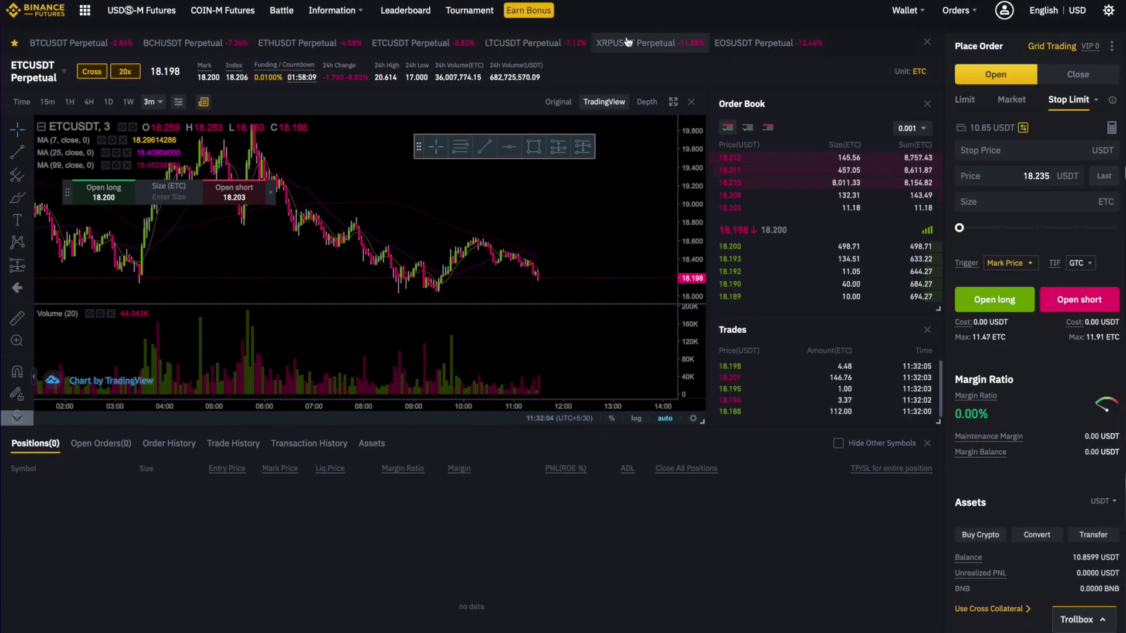
Step: Enable the Market panel in the layout settings, and hide it again
mouse_move(63, 67)
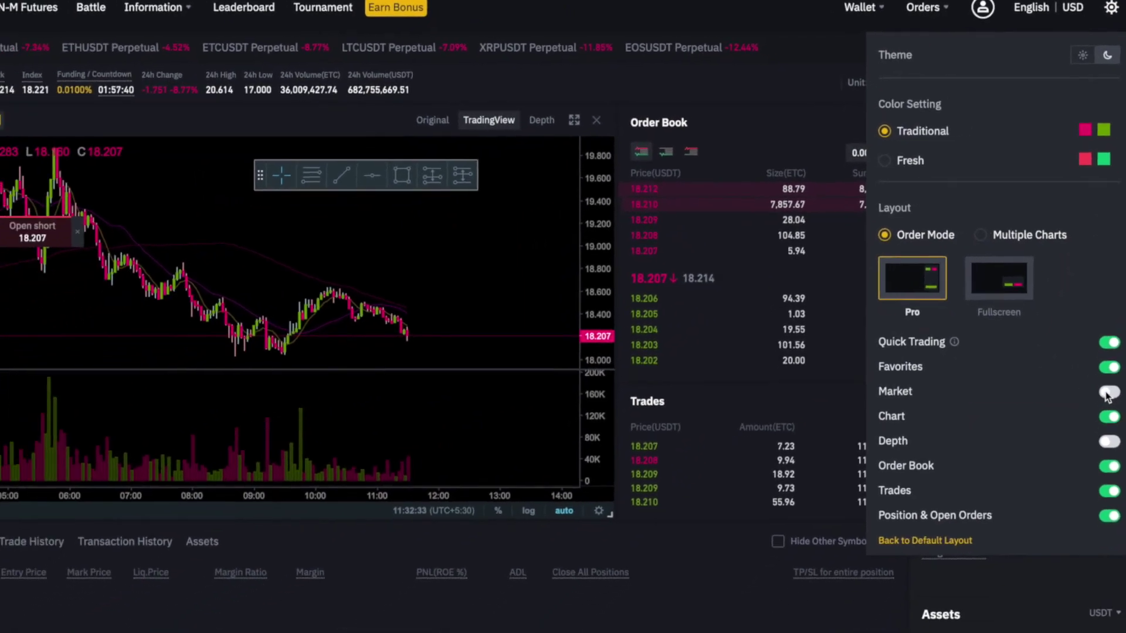
click(1097, 439)
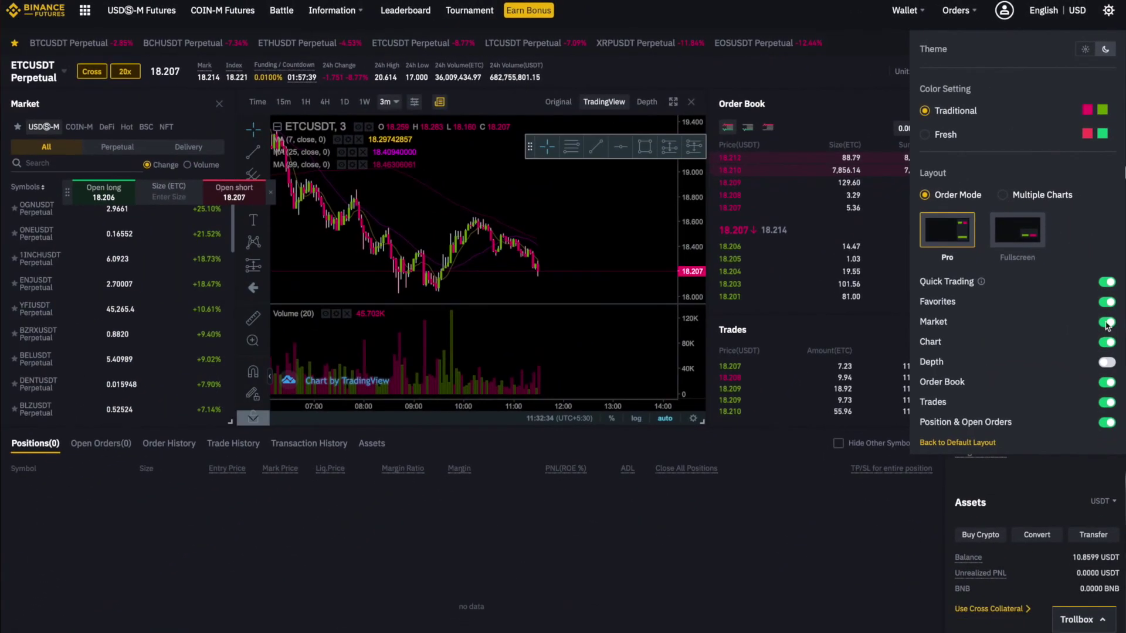
click(1105, 323)
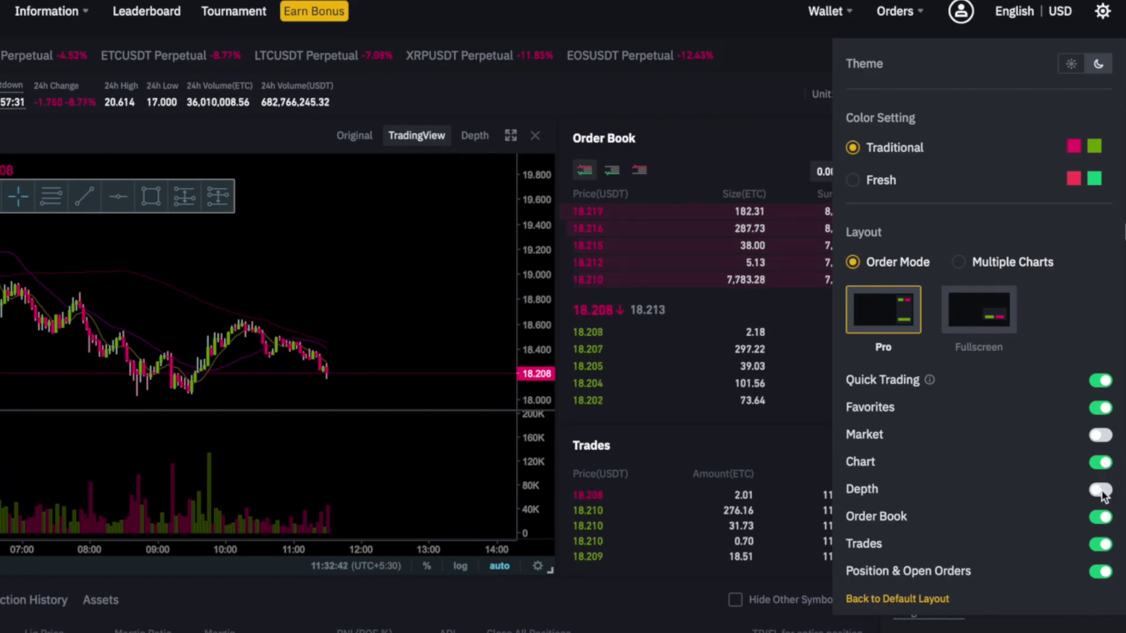
Step: Enable the Depth panel in the layout settings, and remove it again
click(1101, 492)
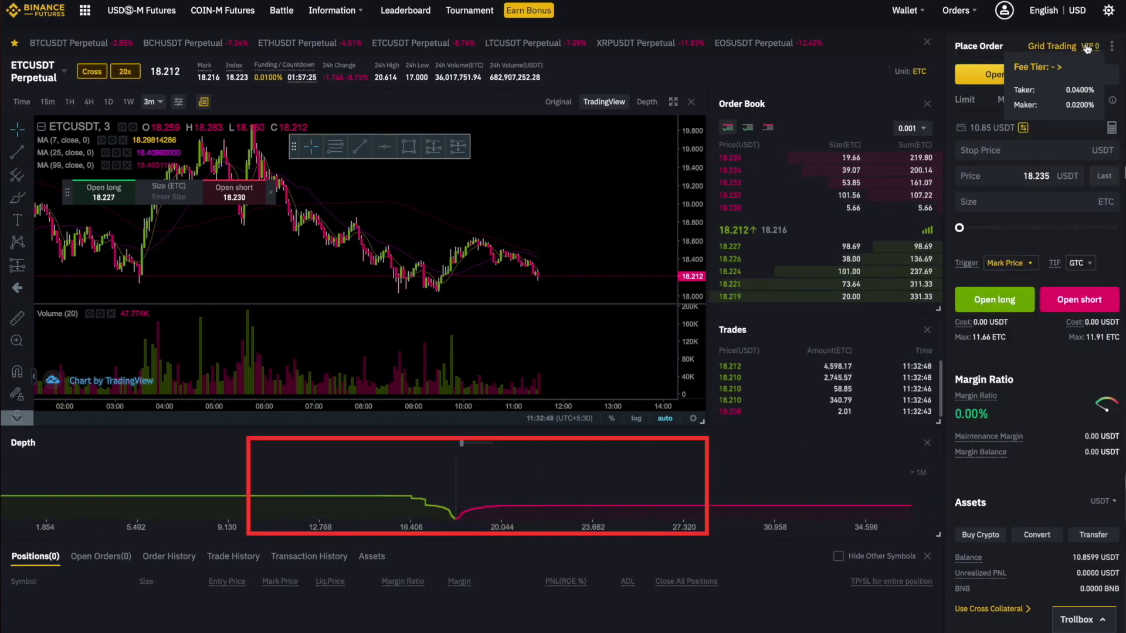
mouse_move(1117, 14)
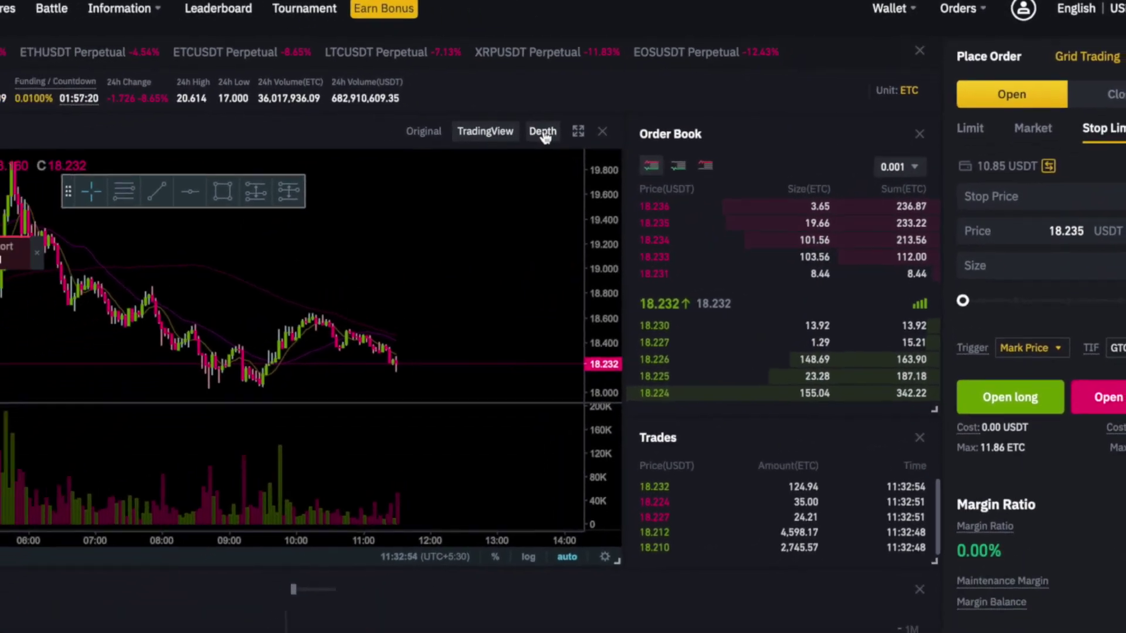
click(486, 153)
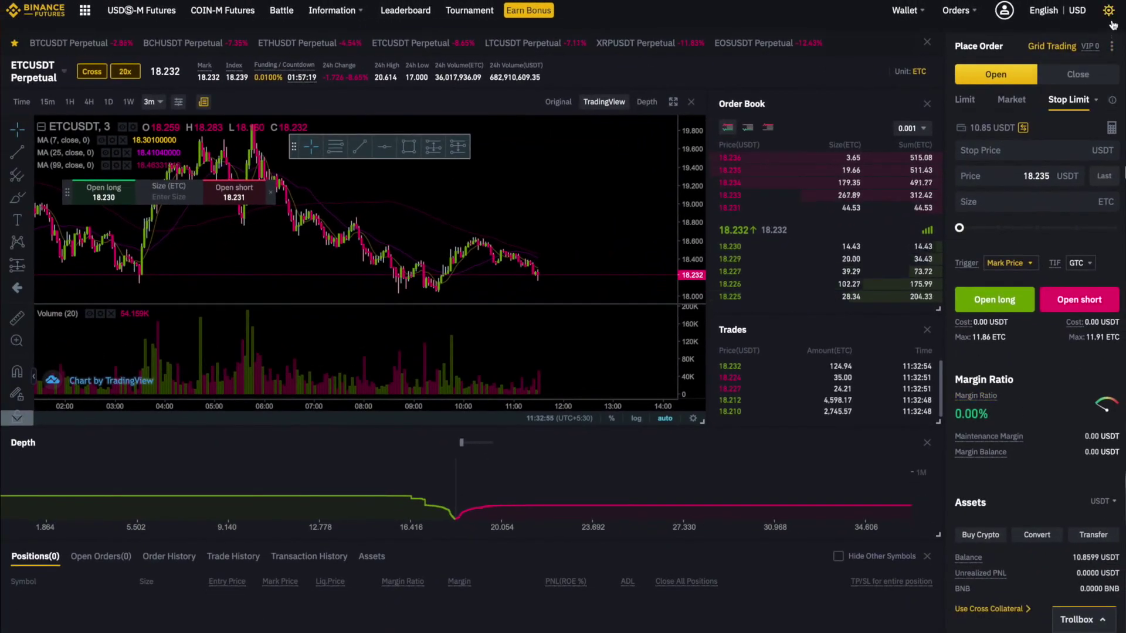
mouse_move(1108, 10)
click(1108, 364)
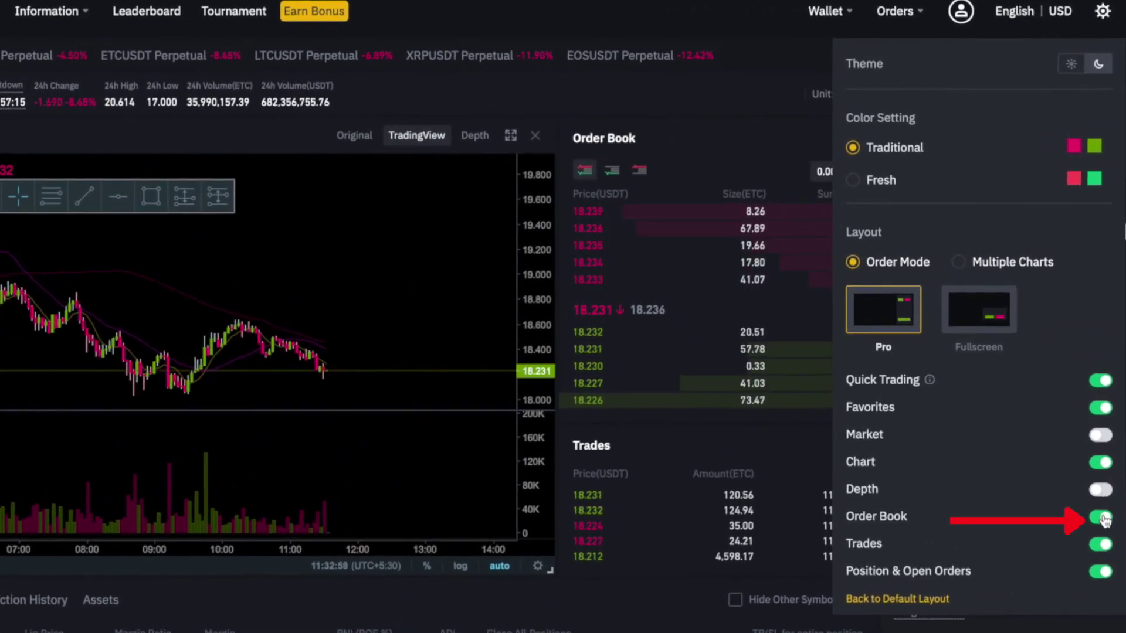
Step: Hide the Order Book and Trades panels and enlarge the ETCUSDT chart to fill the freed space
click(1103, 518)
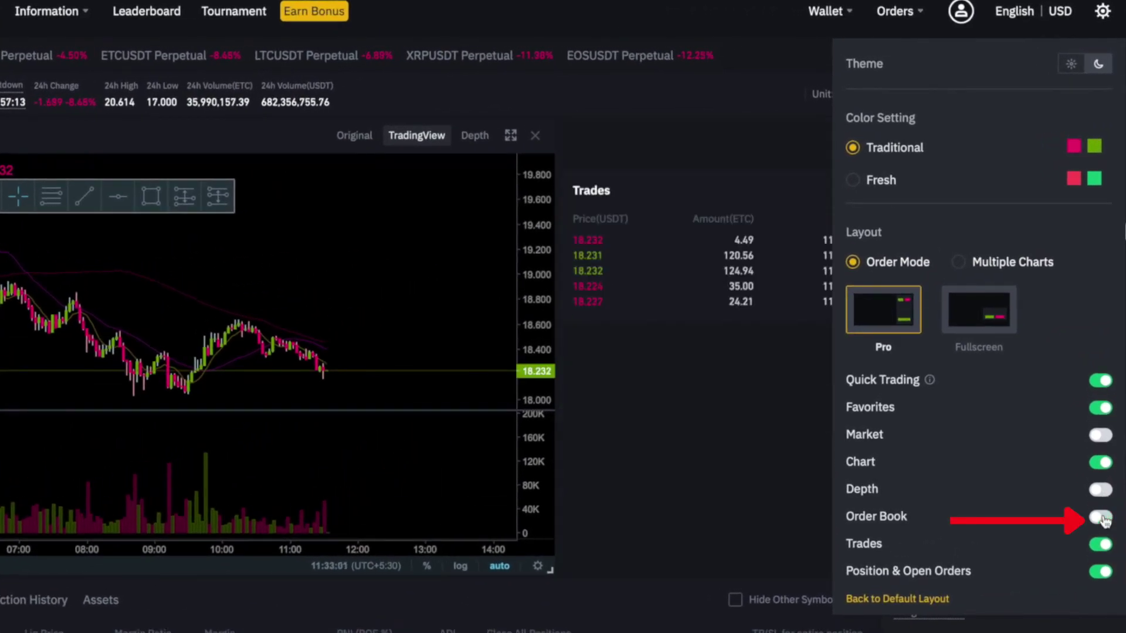
click(1105, 546)
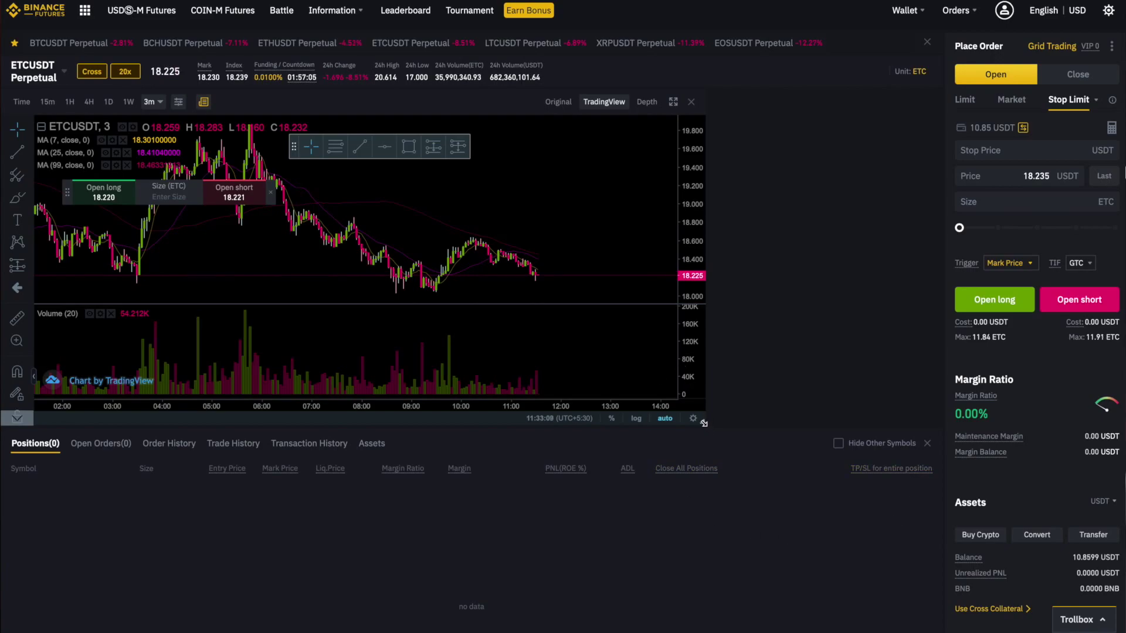
drag(704, 423, 951, 568)
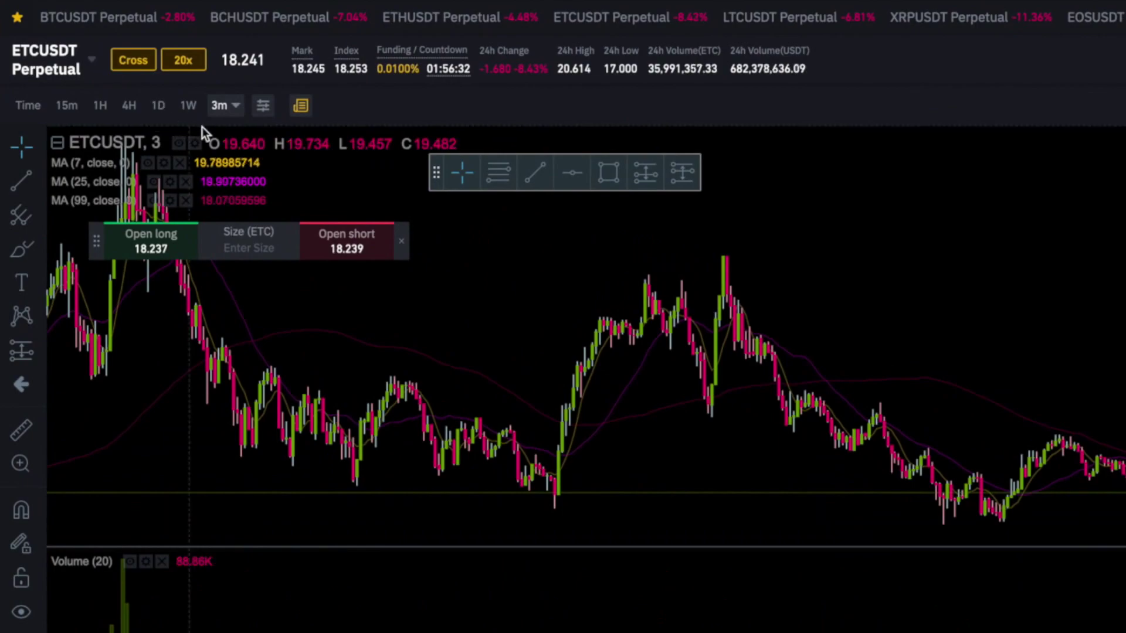
Step: Examine the chart's time interval options and the list of USDⓈ-M contracts available for ETCUSDT's symbol selector
click(223, 105)
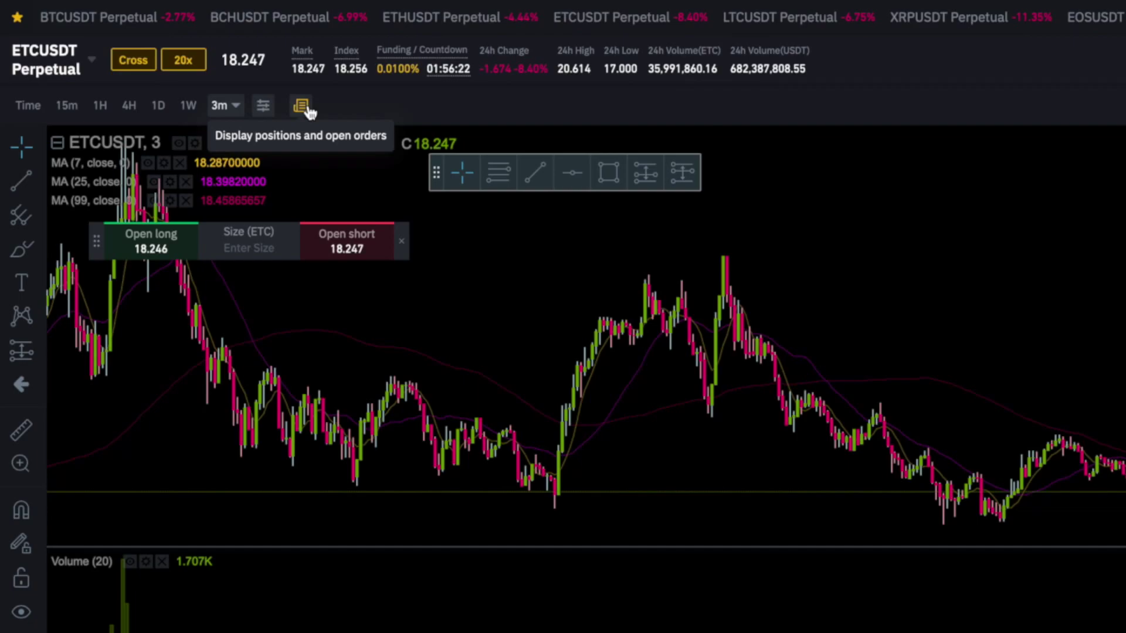
mouse_move(59, 71)
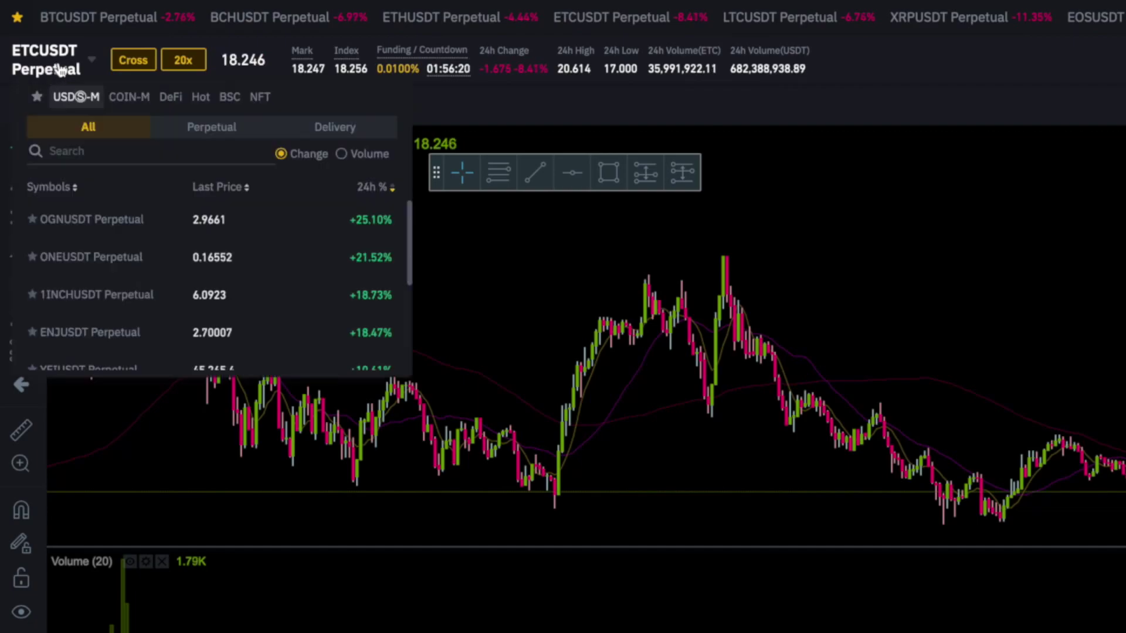
scroll(141, 305, down, 10)
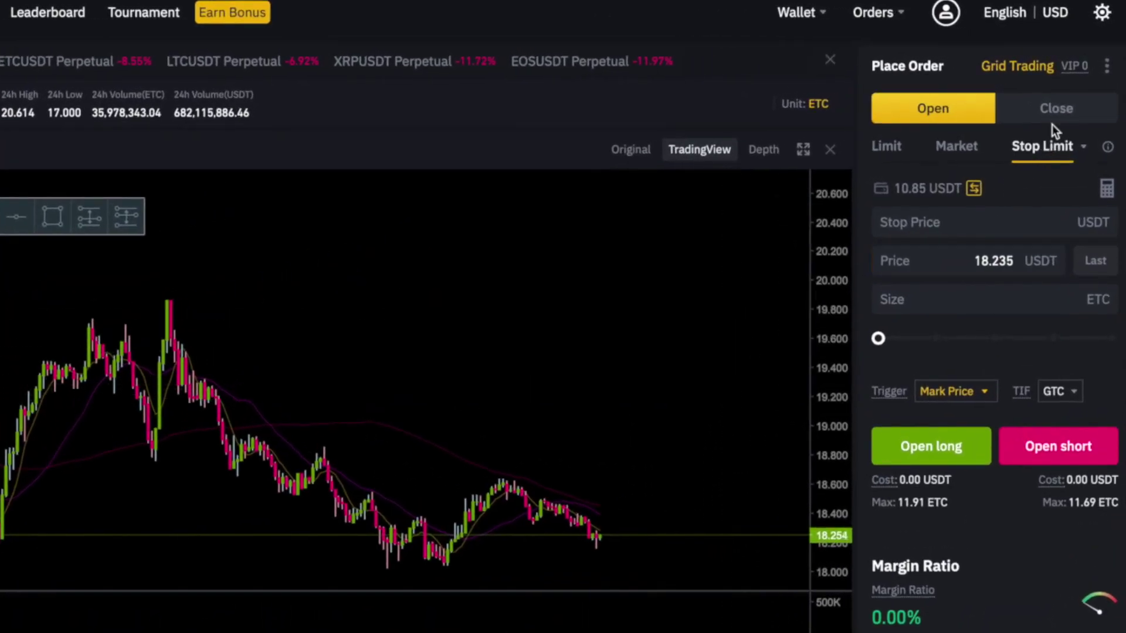
Step: Confirm Hedge Mode as the position mode in the order preferences
mouse_move(1107, 68)
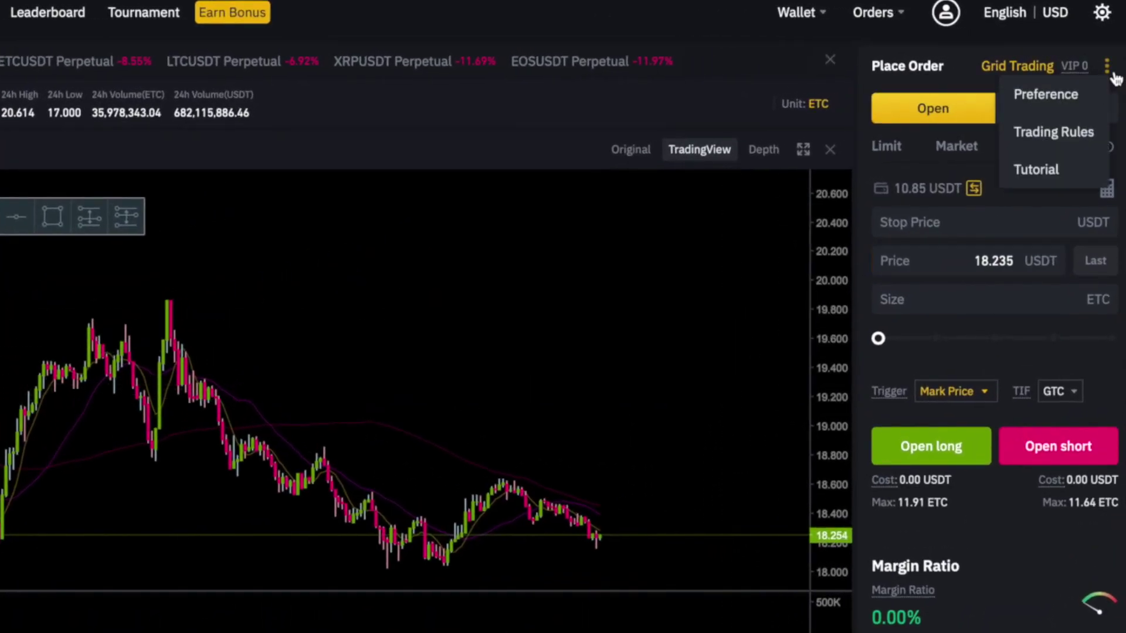
click(1100, 83)
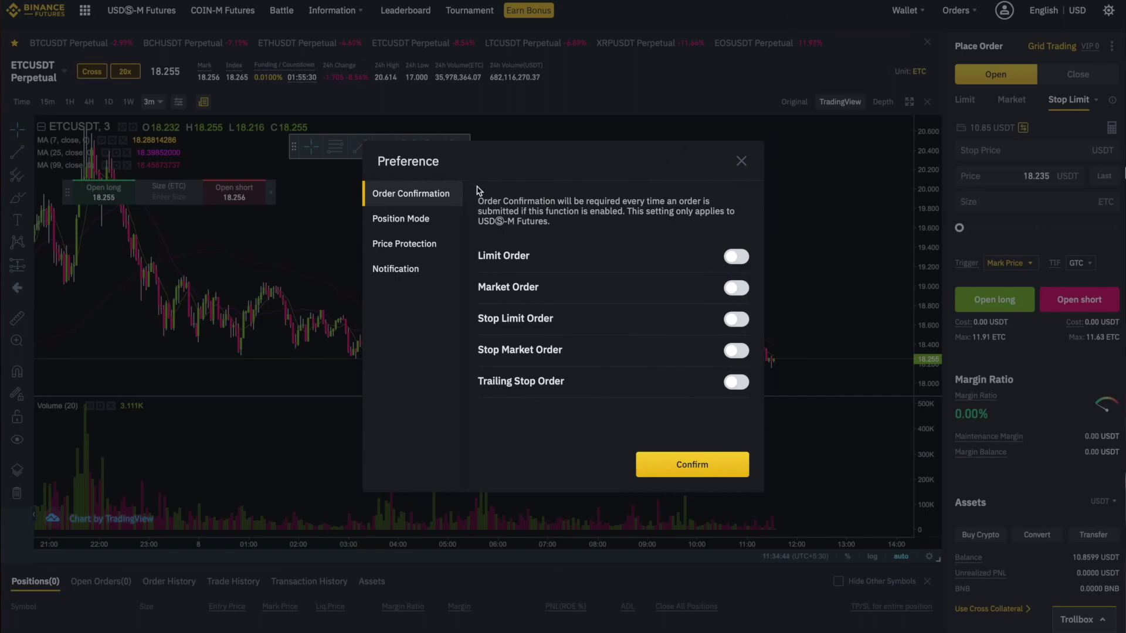
click(421, 225)
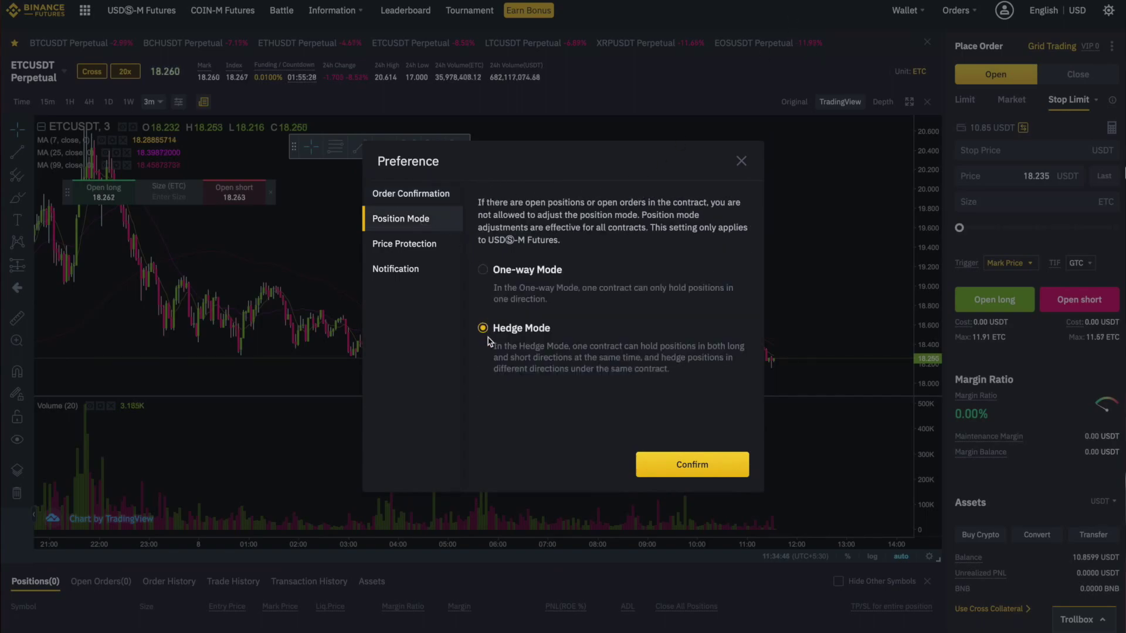
click(684, 471)
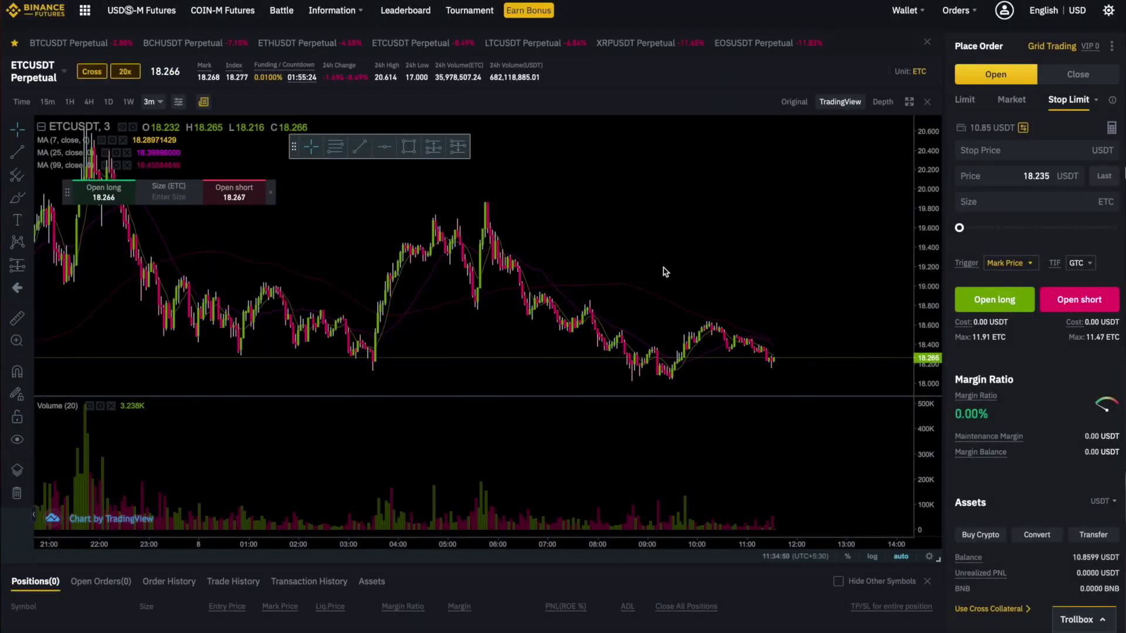
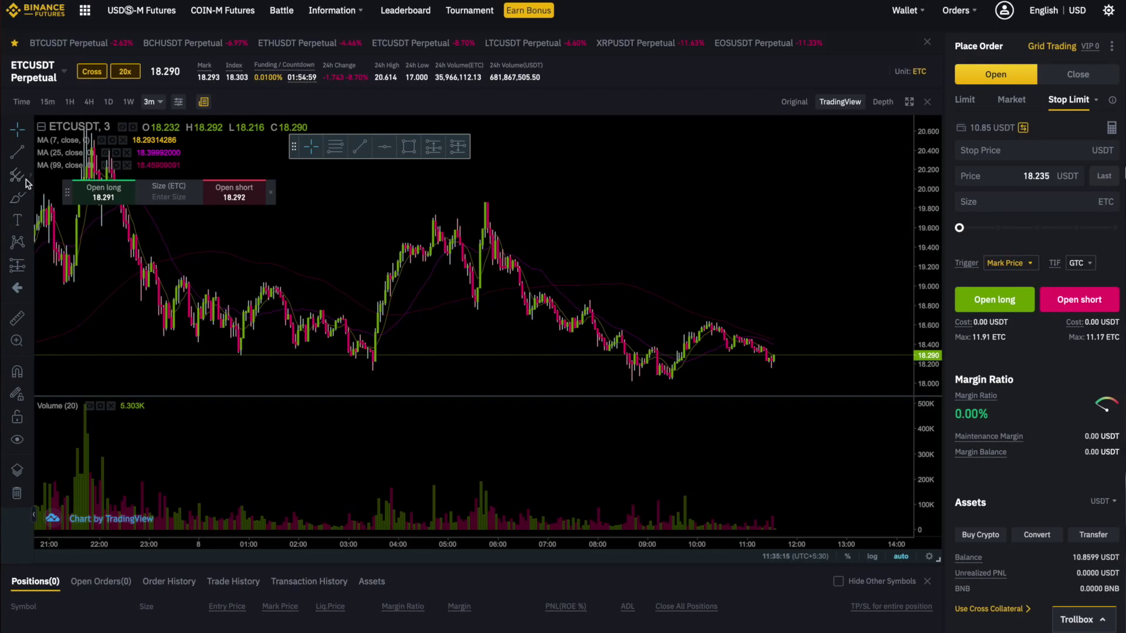
Step: Look over the pitchfork and Fibonacci drawing tools, and add the Vertical Line tool to the favorites
click(30, 179)
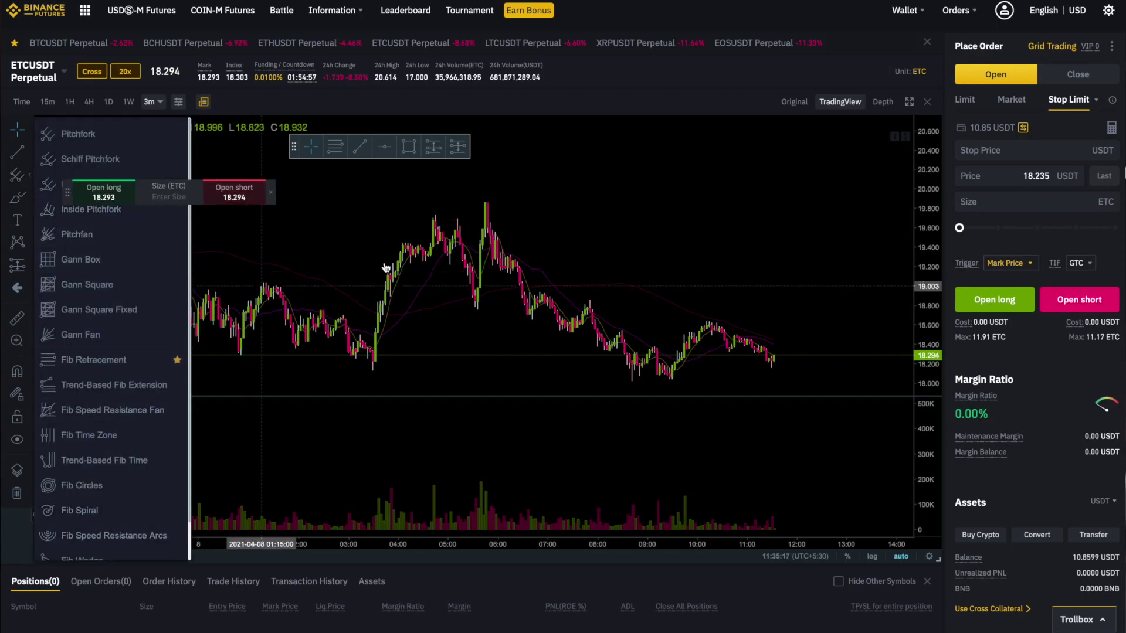
click(388, 203)
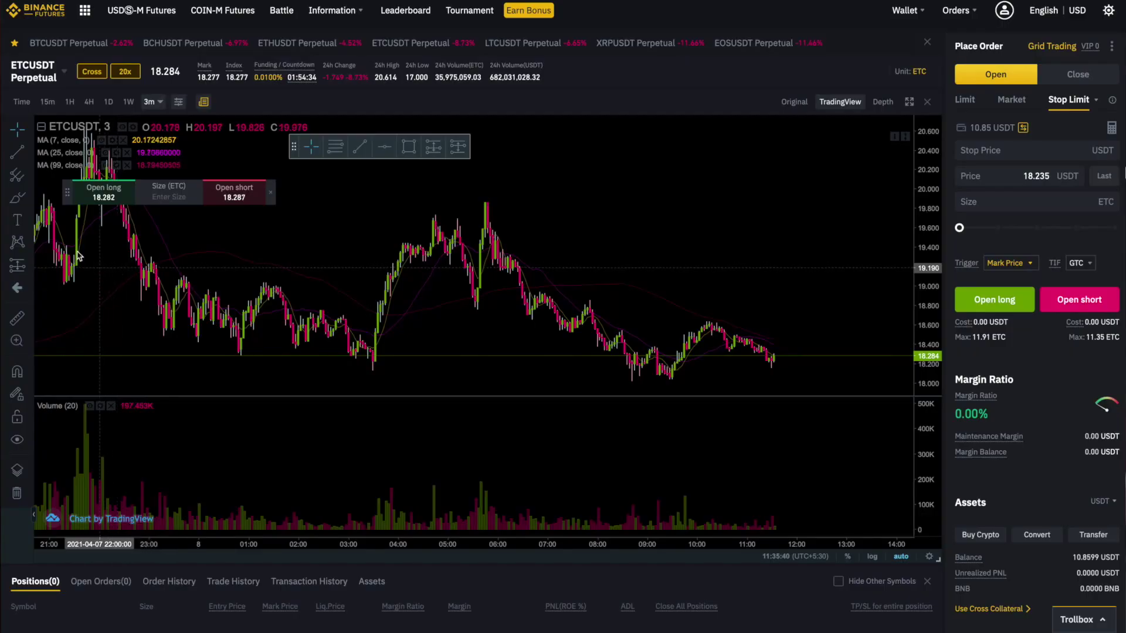
click(31, 154)
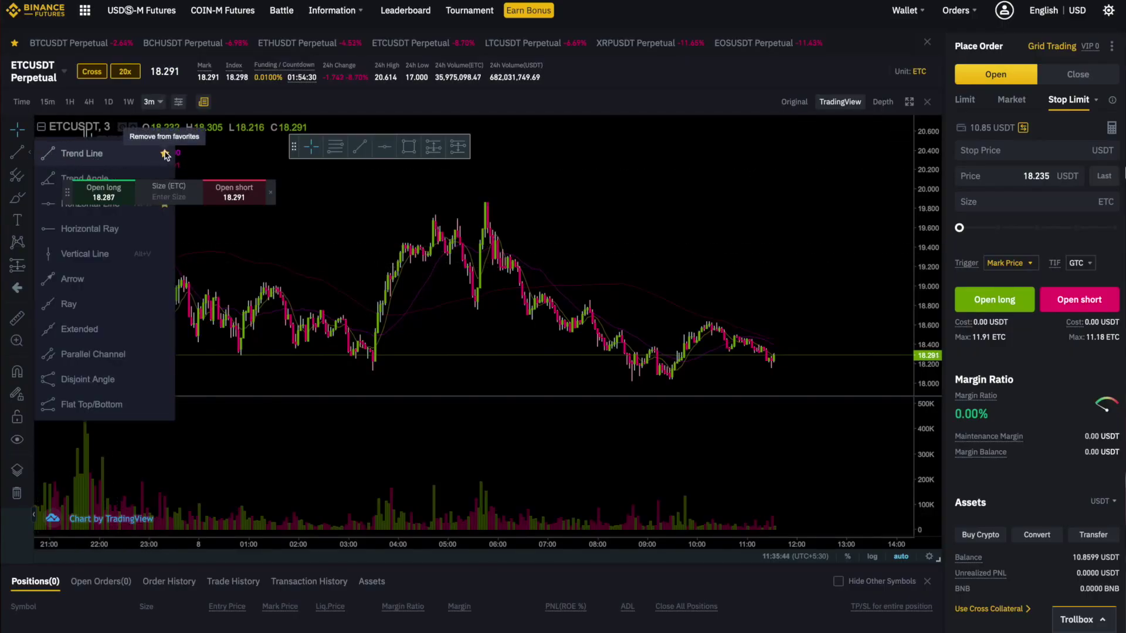
click(165, 254)
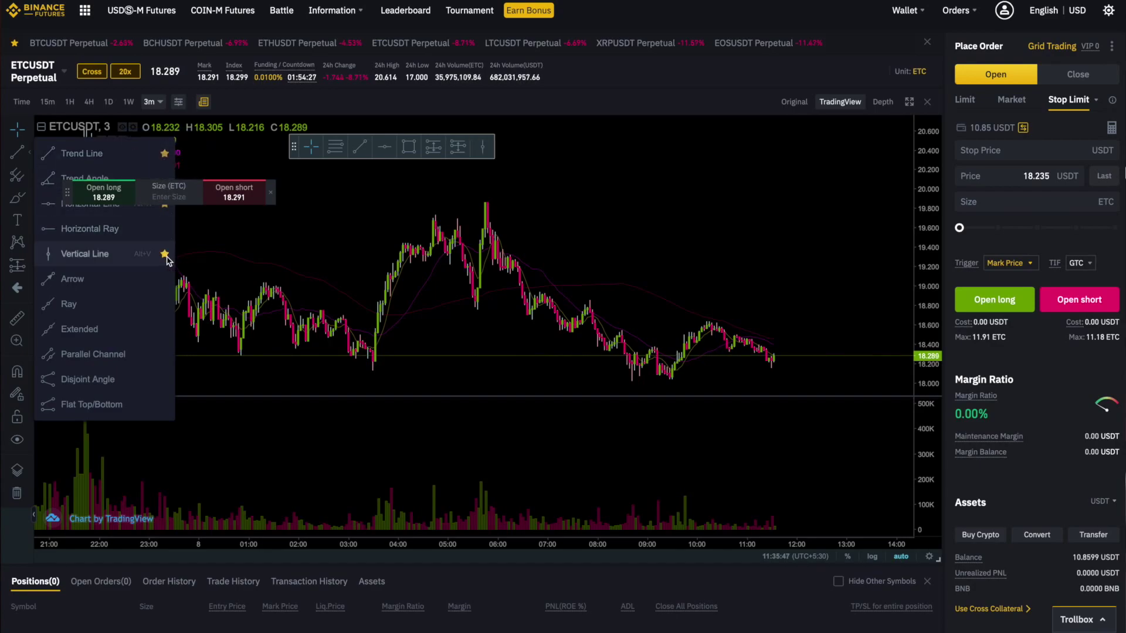
Step: Hide the Favorite Drawings Toolbar on the ETCUSDT chart and show it again
right_click(302, 217)
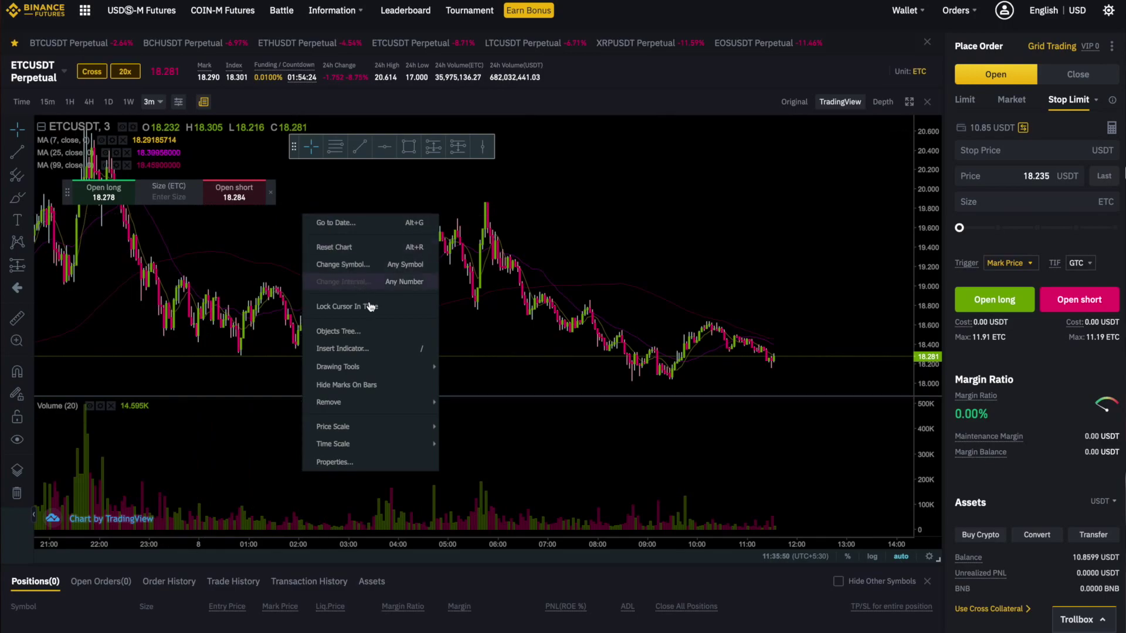
mouse_move(399, 375)
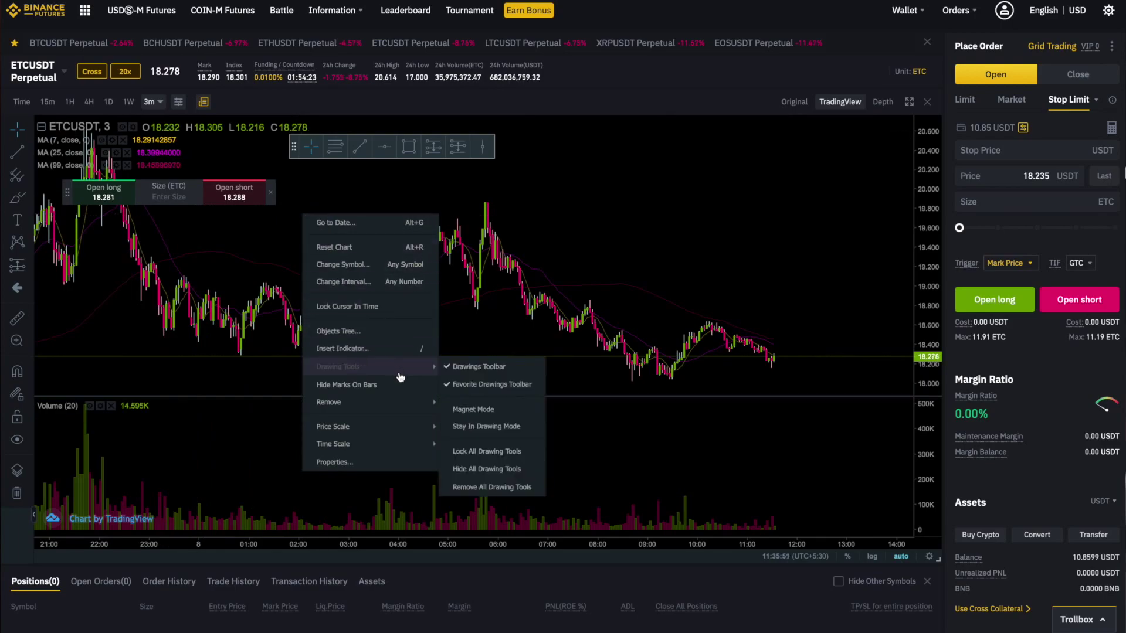
click(498, 387)
right_click(486, 303)
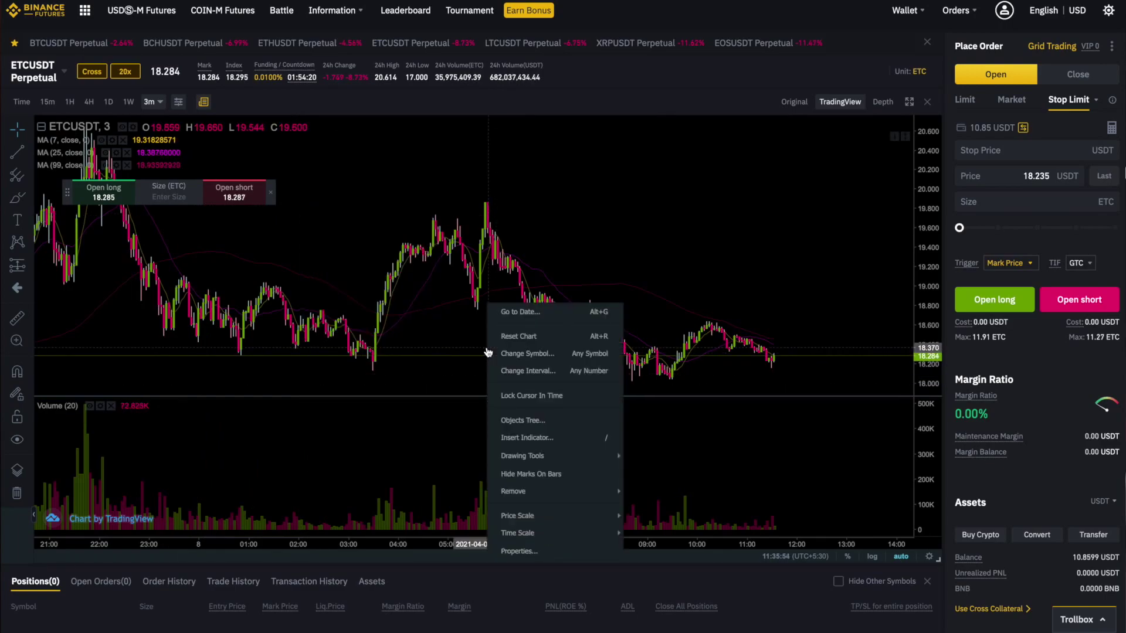
mouse_move(598, 460)
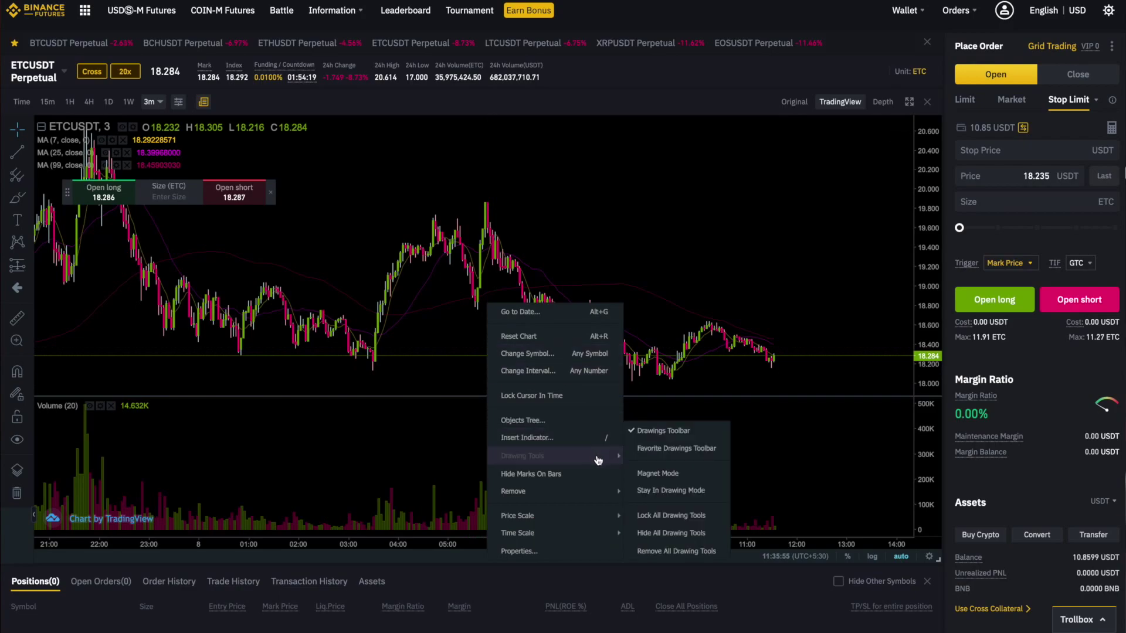
click(674, 448)
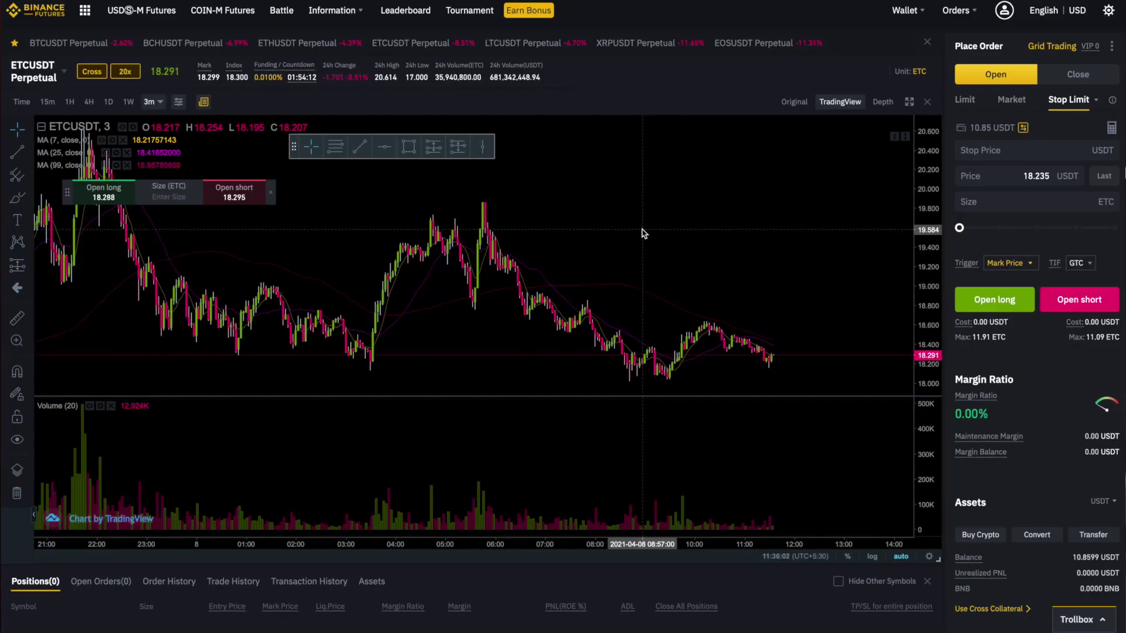
Step: Examine the chart properties for style types, scales, background and grid line colors, and timezone, and accept them without edits
right_click(600, 218)
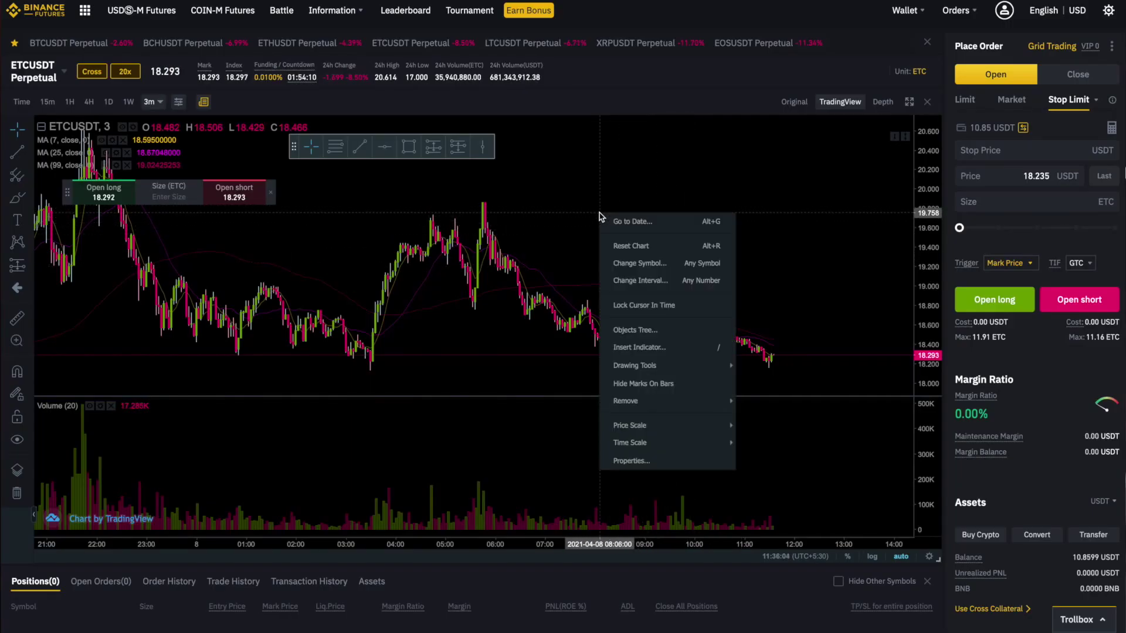
click(644, 461)
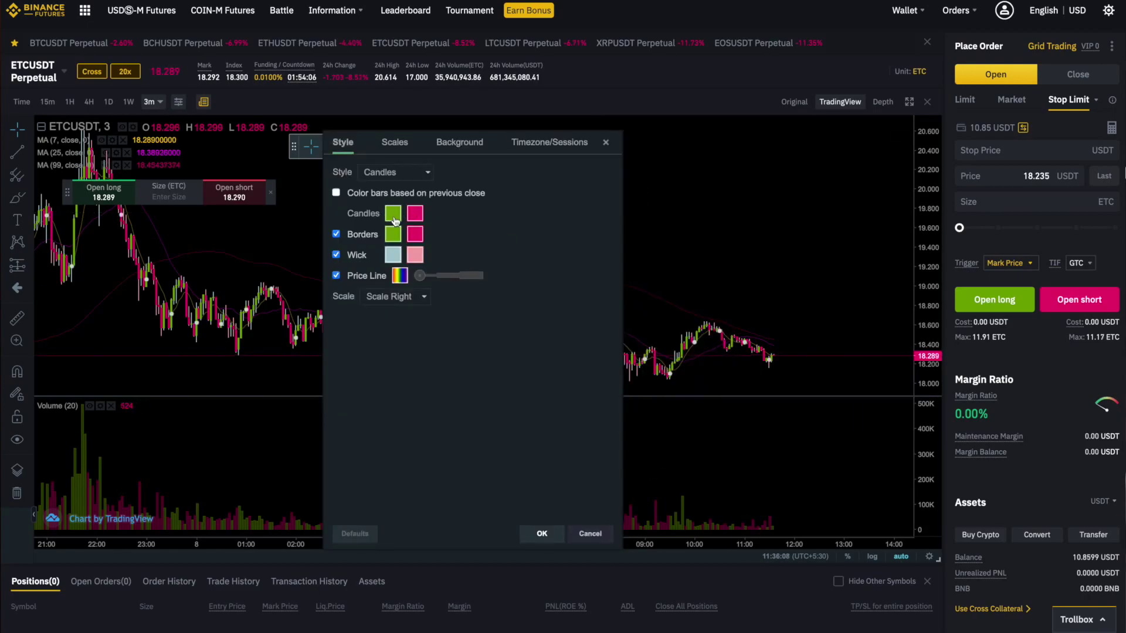
click(397, 173)
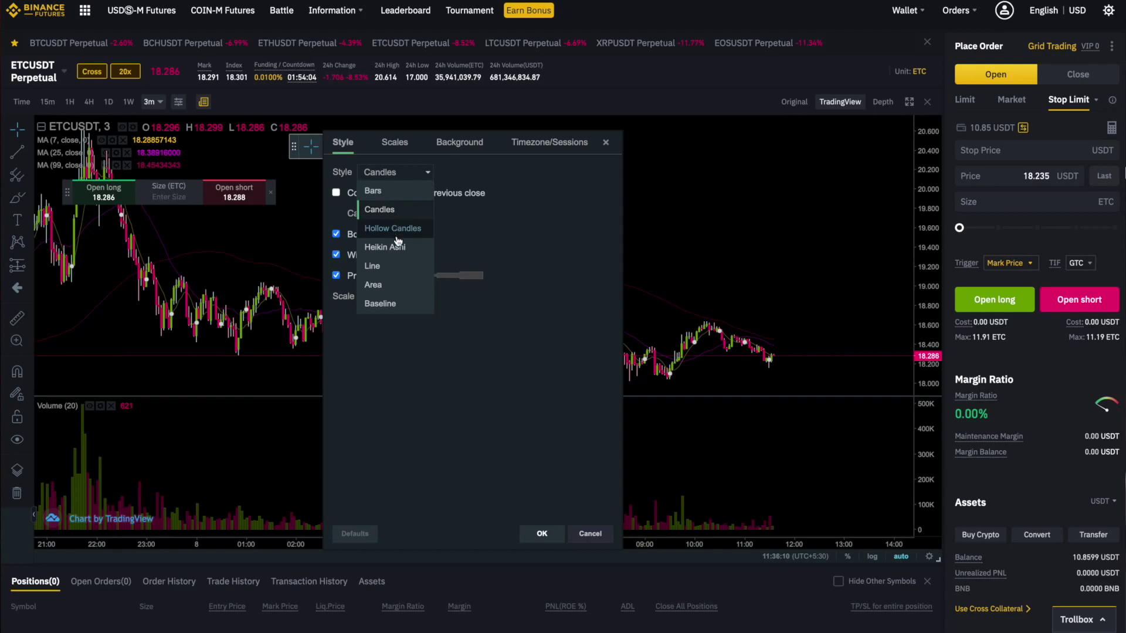
click(536, 238)
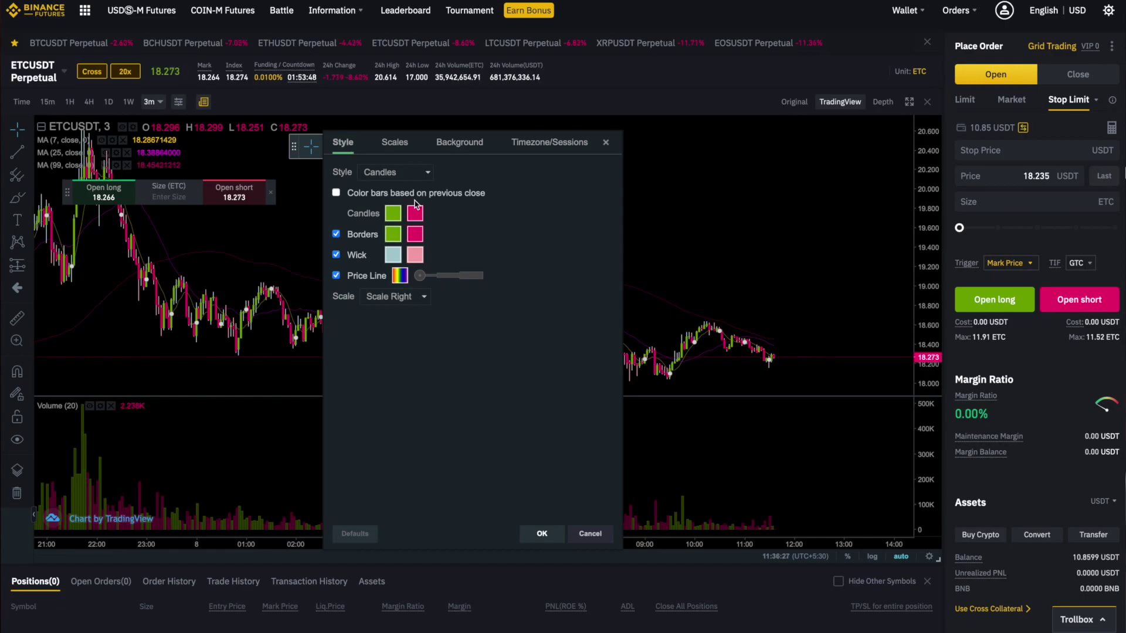
click(406, 146)
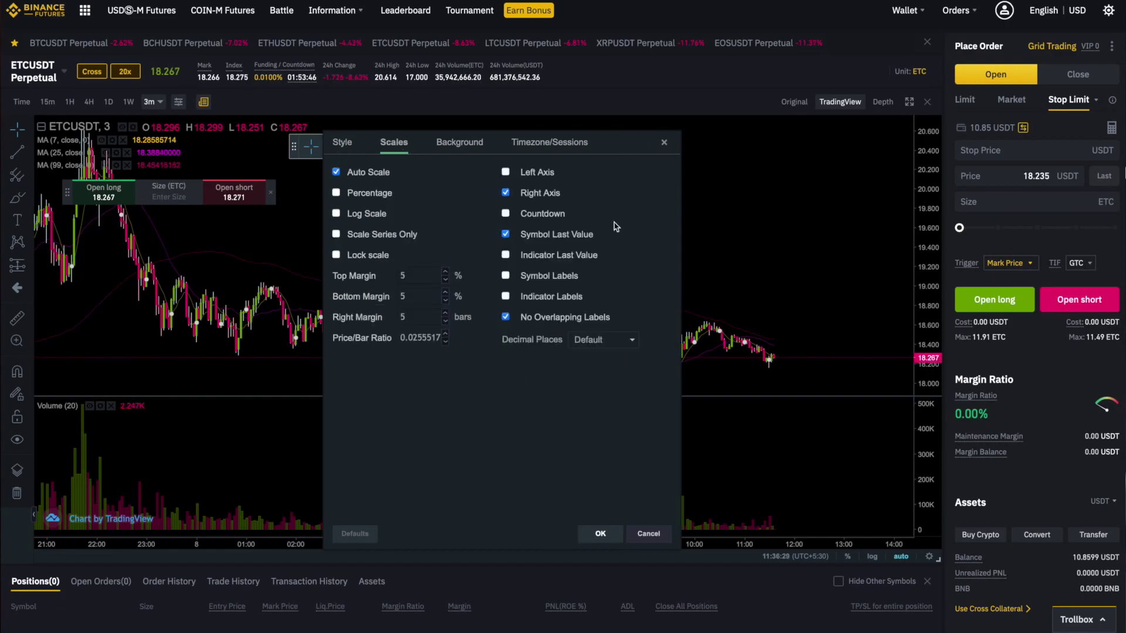
click(449, 141)
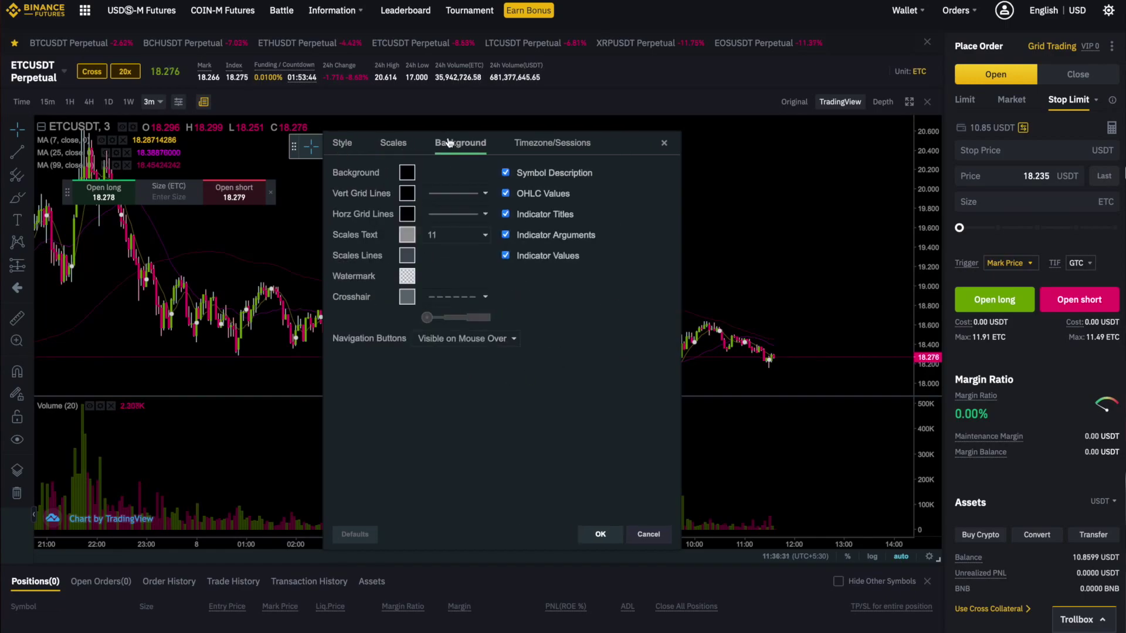
click(408, 194)
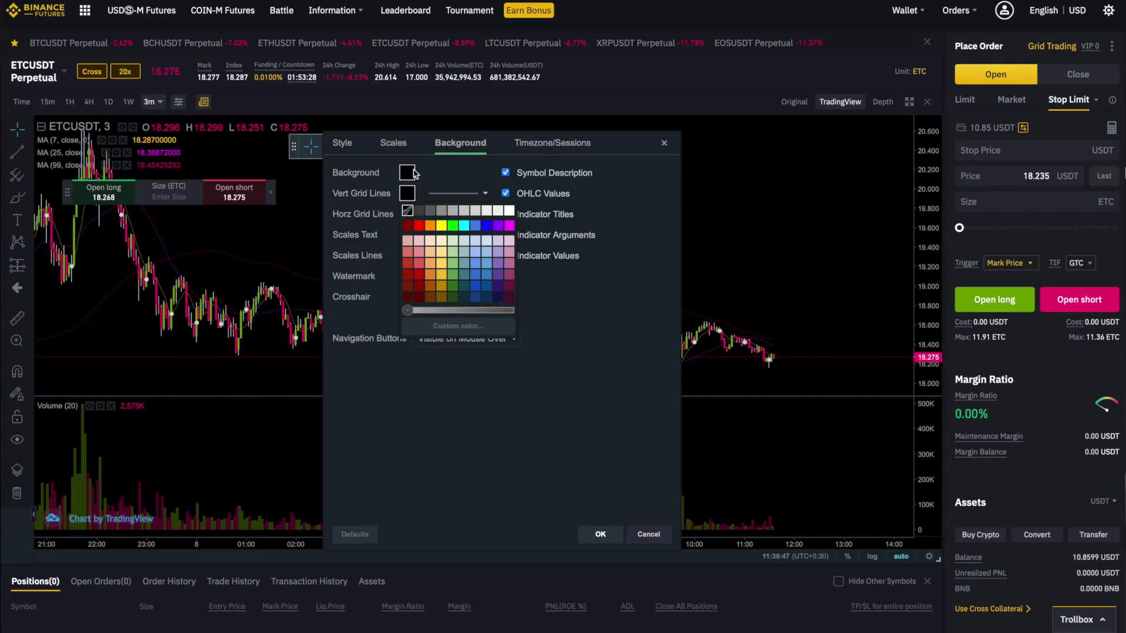
click(413, 197)
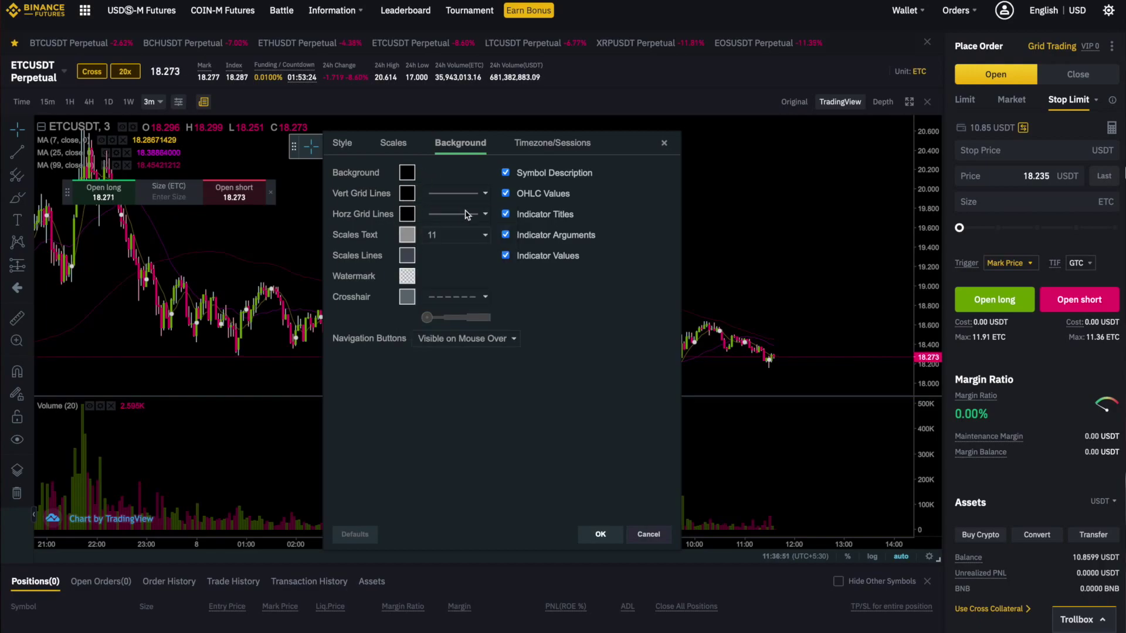
click(545, 143)
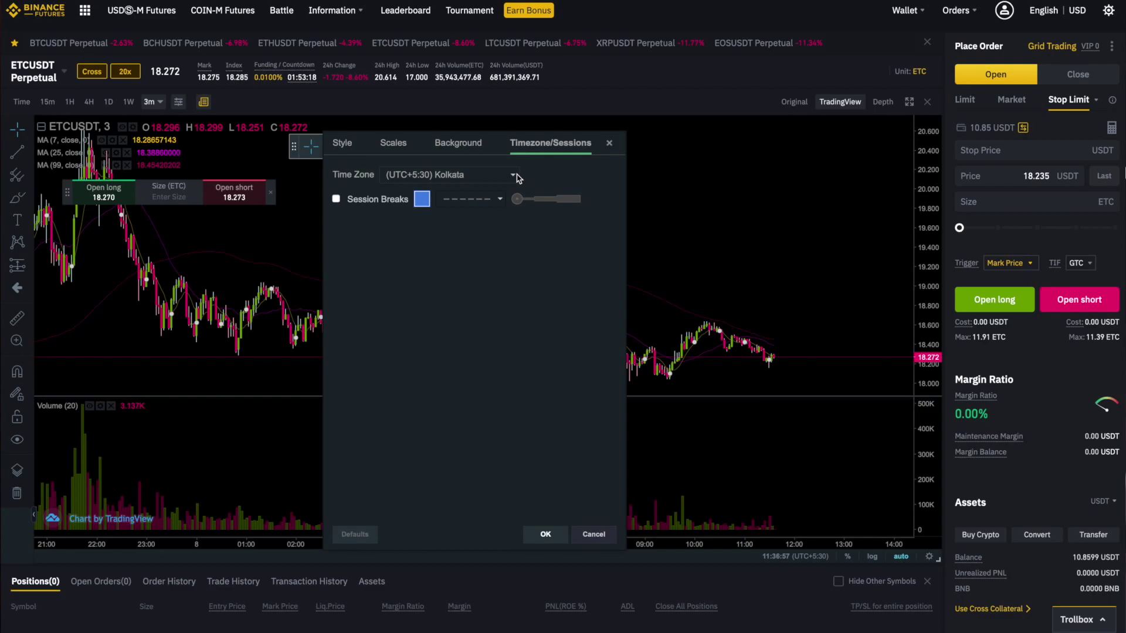
click(544, 535)
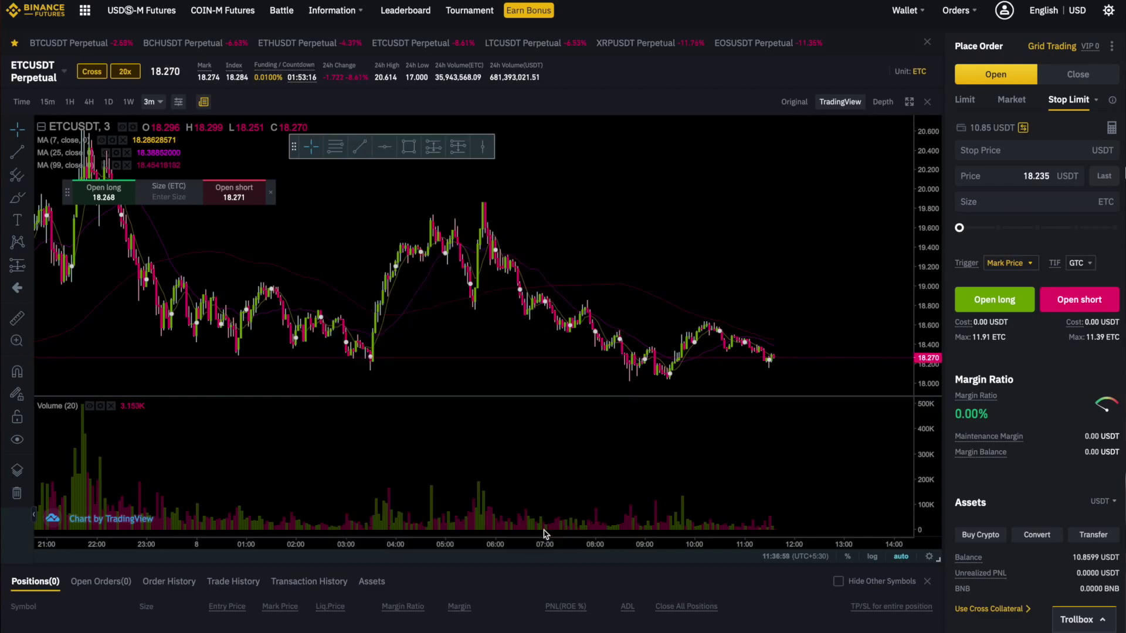
scroll(628, 395, down, 8)
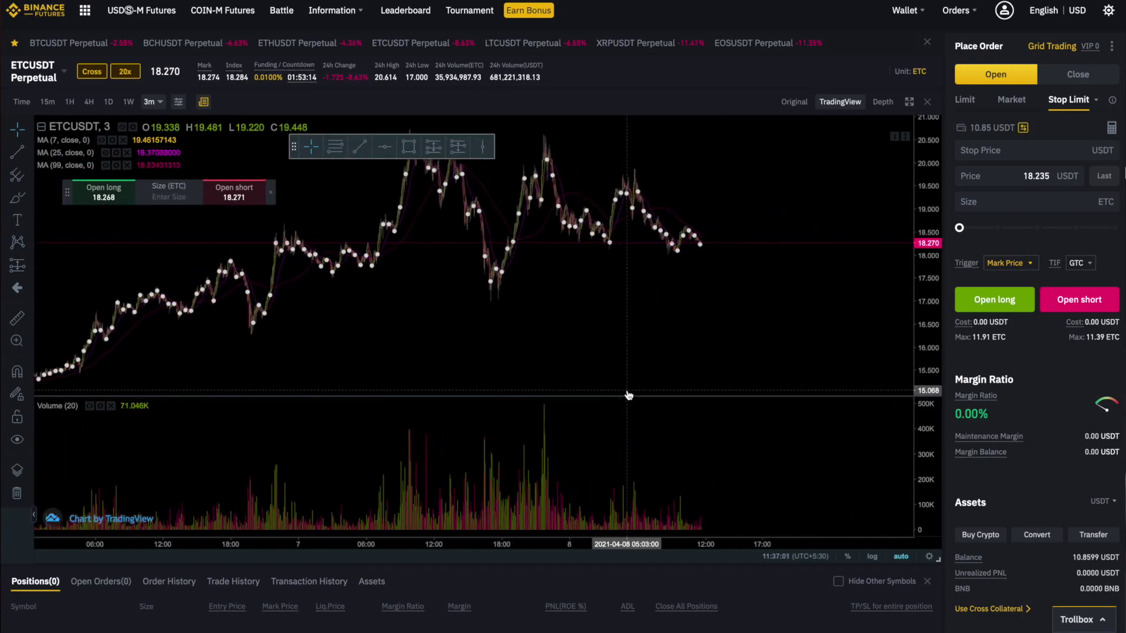
scroll(628, 395, up, 8)
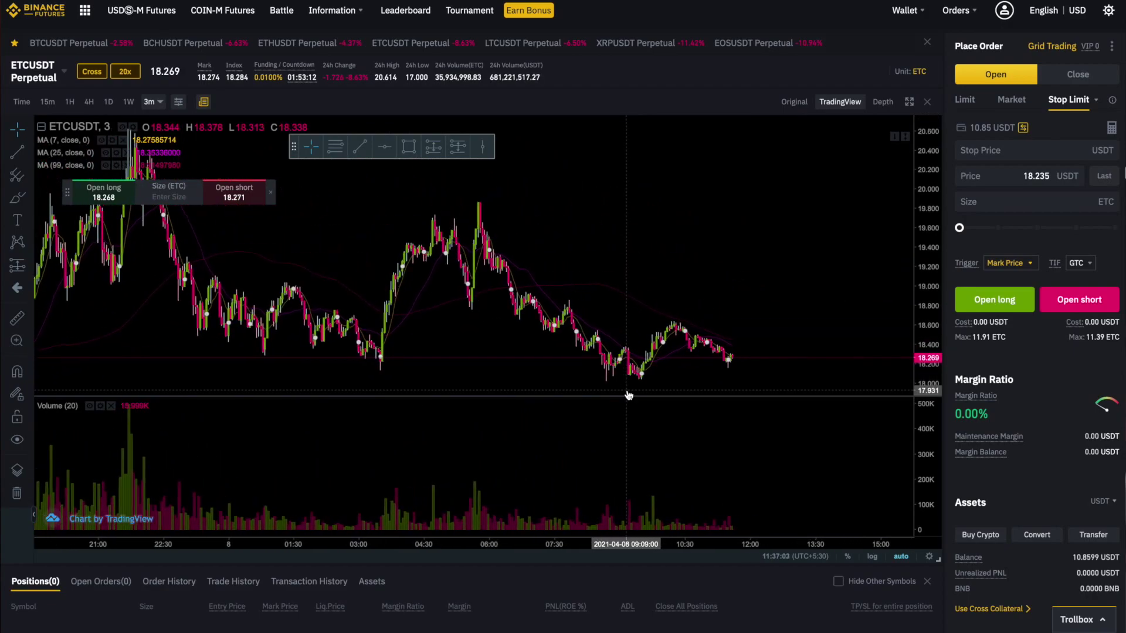
scroll(628, 395, up, 1)
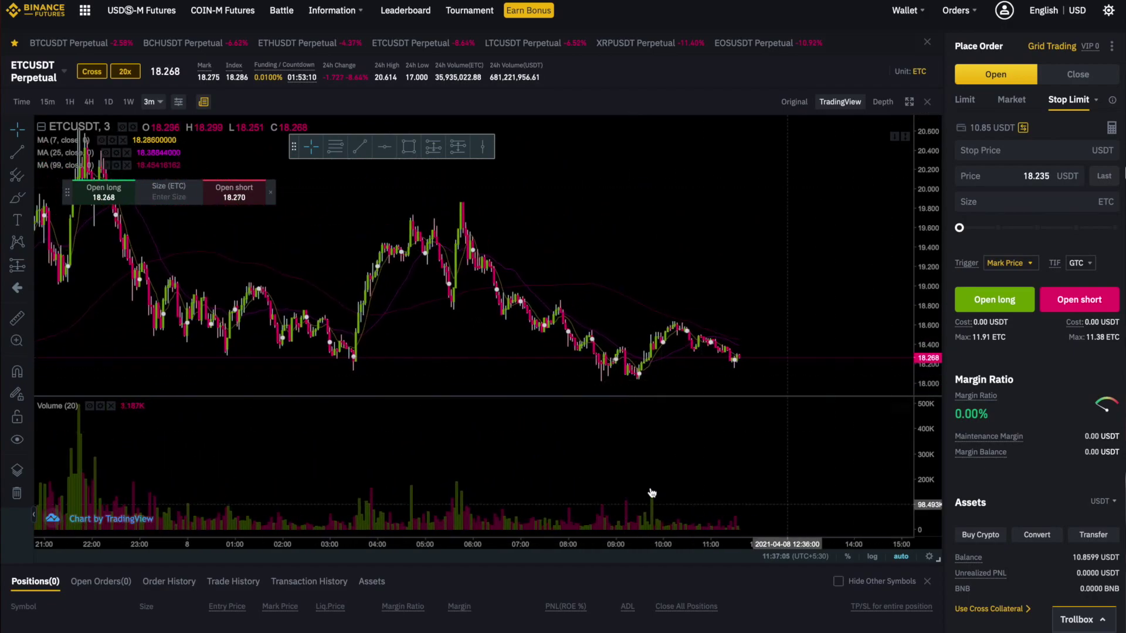